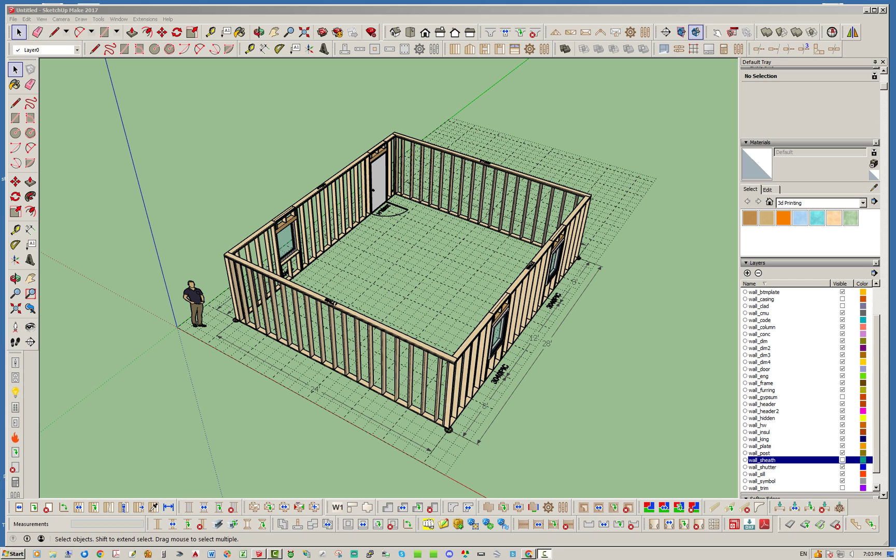
Start a Common roof truss and place its first front corner on the outer top-plate corner nearest the scale figure.
{"action": "key", "text": "alt+Tab"}
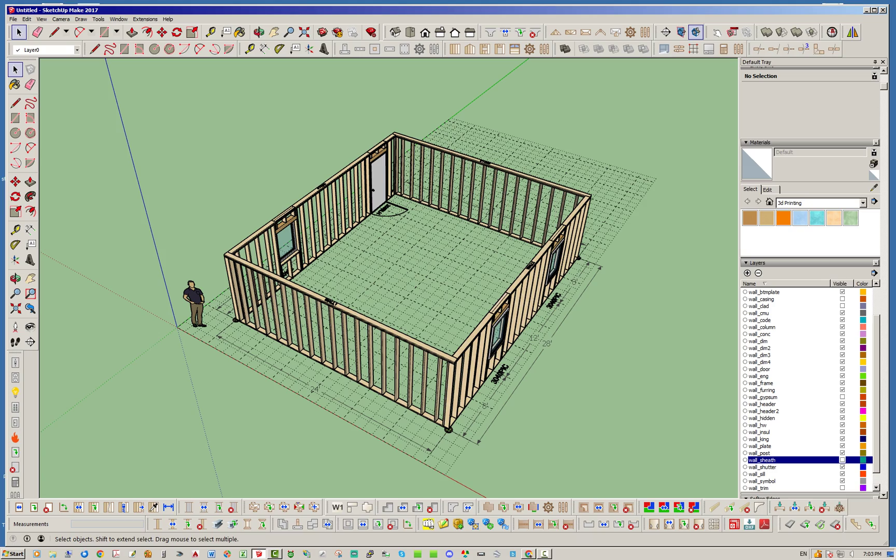
{"action": "middle_click_drag", "start_coordinate": [420, 165], "coordinate": [356, 174]}
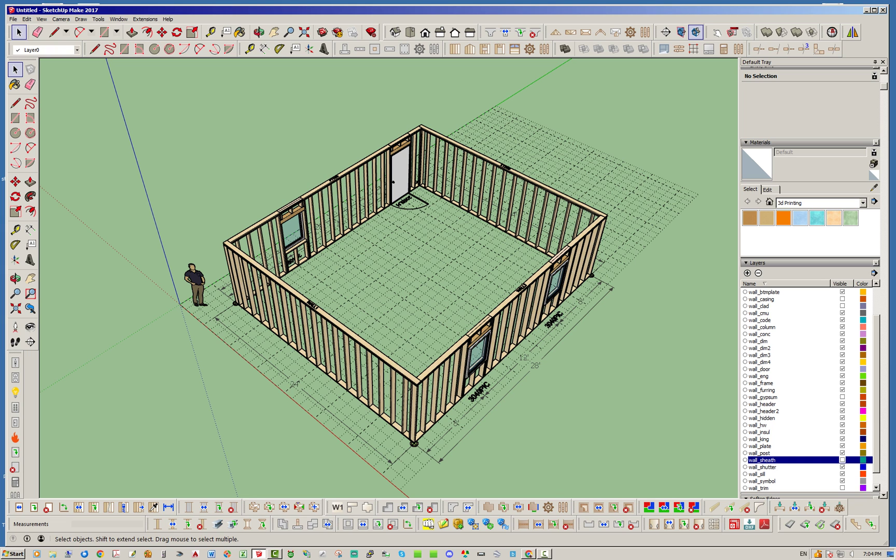
{"action": "left_click", "coordinate": [556, 33]}
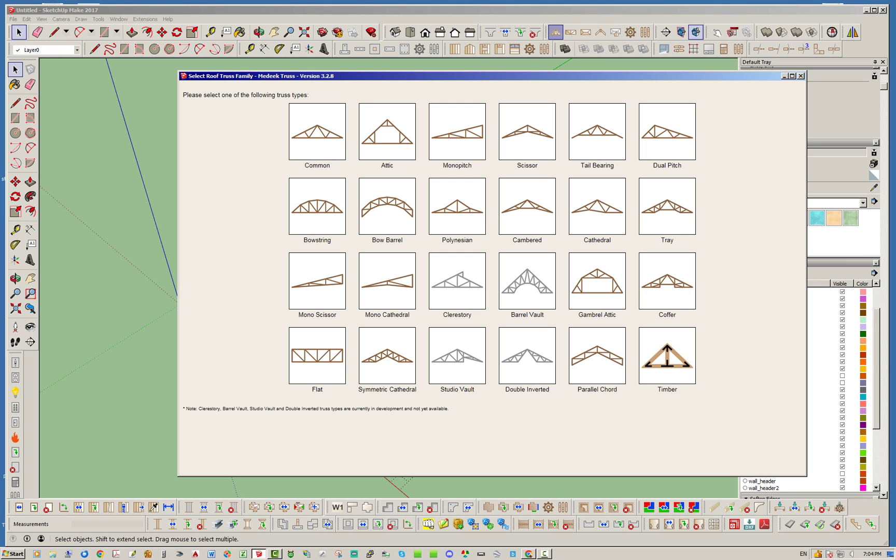
{"action": "left_click", "coordinate": [317, 132]}
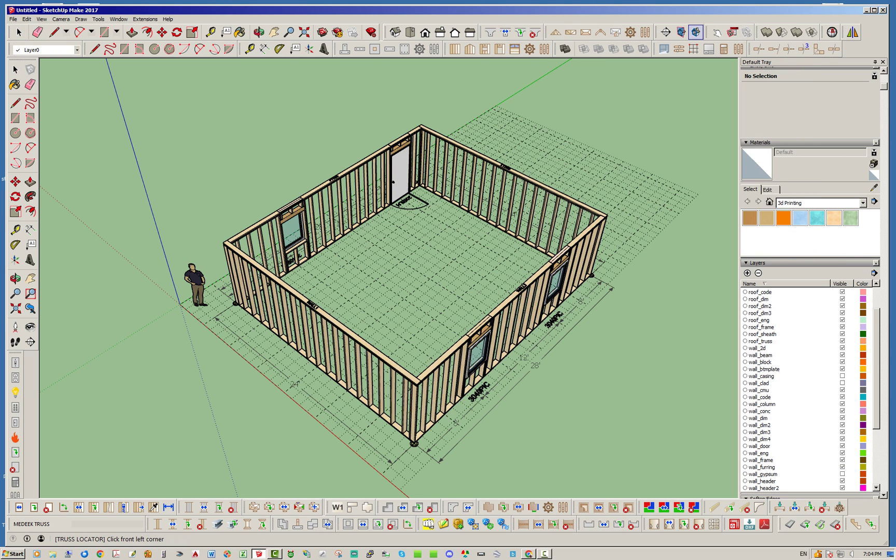
{"action": "scroll", "coordinate": [199, 237], "scroll_direction": "up", "scroll_amount": 3}
{"action": "scroll", "coordinate": [218, 212], "scroll_direction": "up", "scroll_amount": 3}
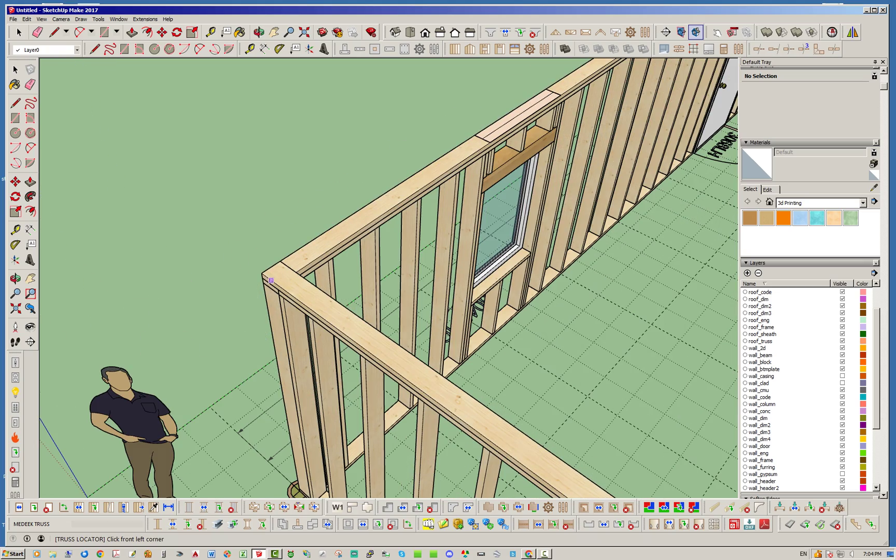
{"action": "left_click", "coordinate": [263, 273]}
Define the truss span along WALL1 and the building length along WALL2 by picking the second front and rear top-plate corners.
{"action": "scroll", "coordinate": [262, 272], "scroll_direction": "down", "scroll_amount": 5}
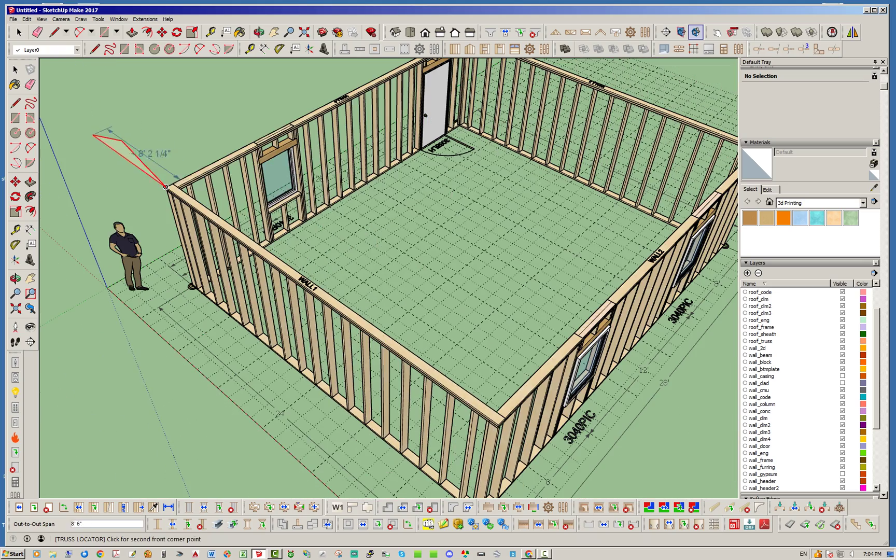
{"action": "scroll", "coordinate": [482, 386], "scroll_direction": "up", "scroll_amount": 6}
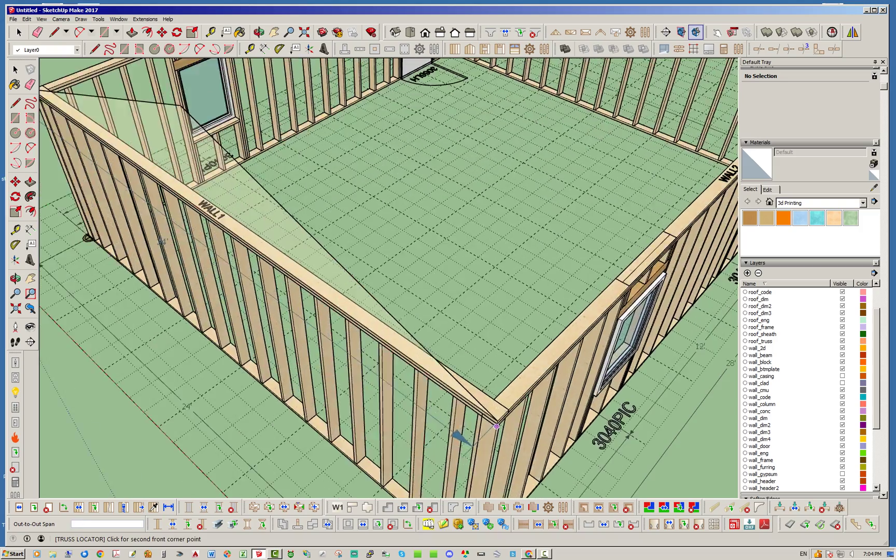
{"action": "left_click", "coordinate": [483, 384]}
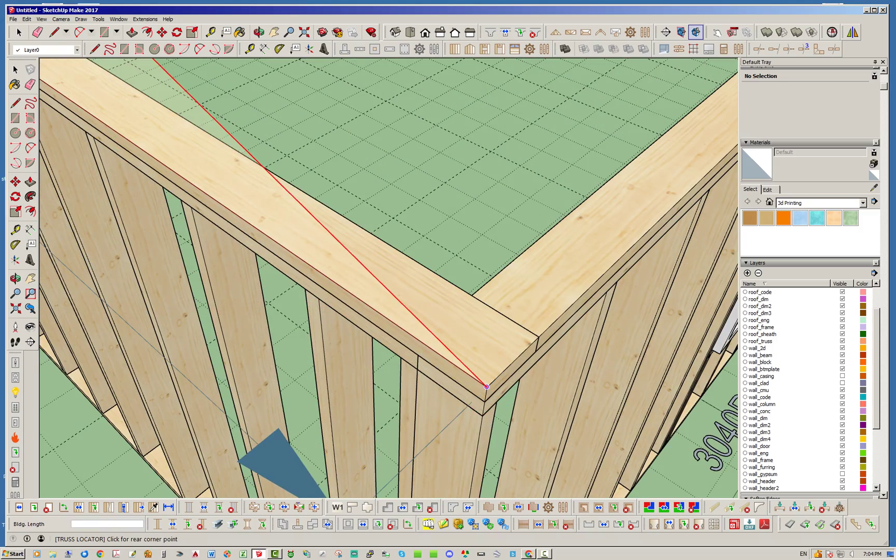
{"action": "scroll", "coordinate": [259, 318], "scroll_direction": "down", "scroll_amount": 5}
{"action": "scroll", "coordinate": [259, 318], "scroll_direction": "down", "scroll_amount": 5}
{"action": "middle_click_drag", "start_coordinate": [449, 246], "coordinate": [358, 256]}
{"action": "scroll", "coordinate": [439, 224], "scroll_direction": "up", "scroll_amount": 6}
{"action": "scroll", "coordinate": [502, 220], "scroll_direction": "up", "scroll_amount": 2}
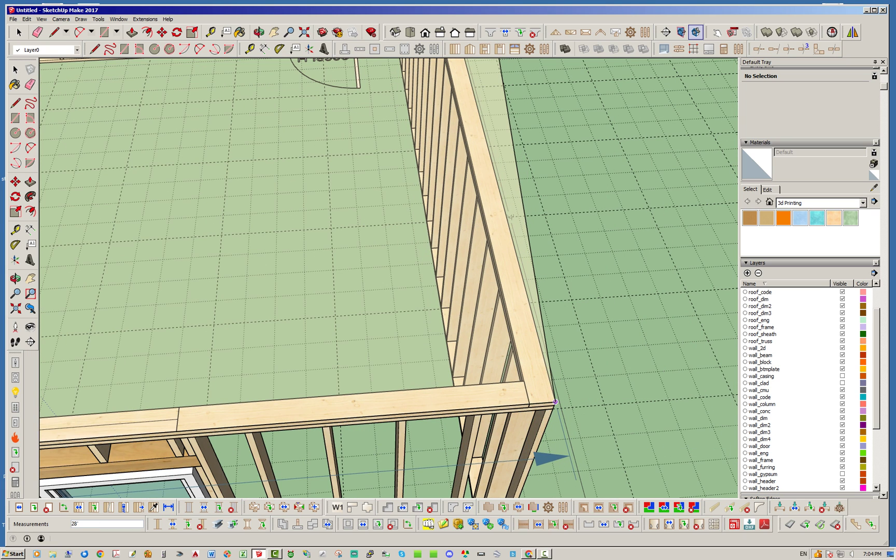
{"action": "left_click", "coordinate": [554, 401]}
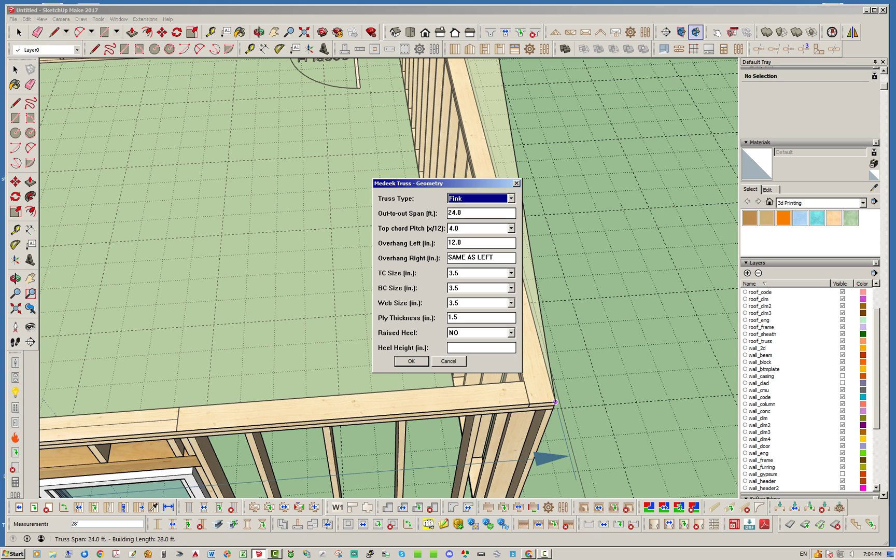
Set the top chord pitch to 6.0, then accept the remaining truss geometry and the truss parameters.
{"action": "left_click", "coordinate": [511, 228]}
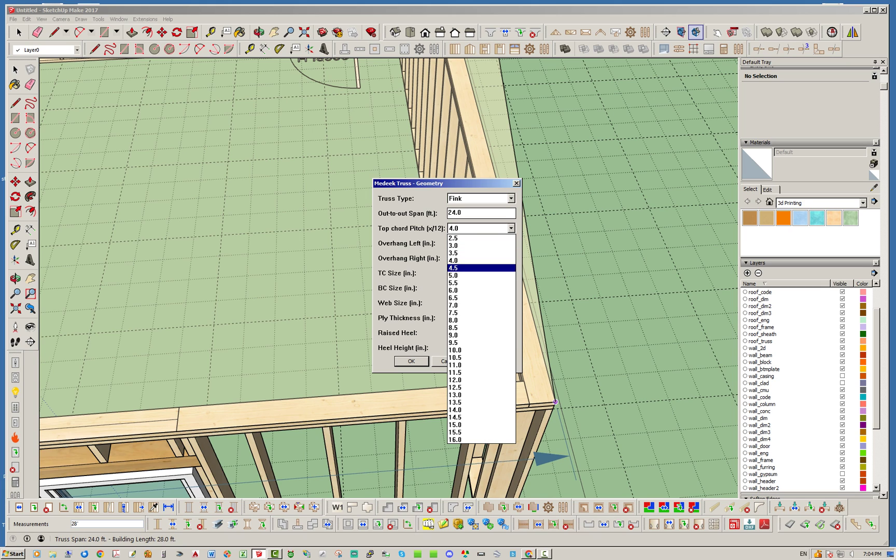
{"action": "left_click", "coordinate": [480, 290]}
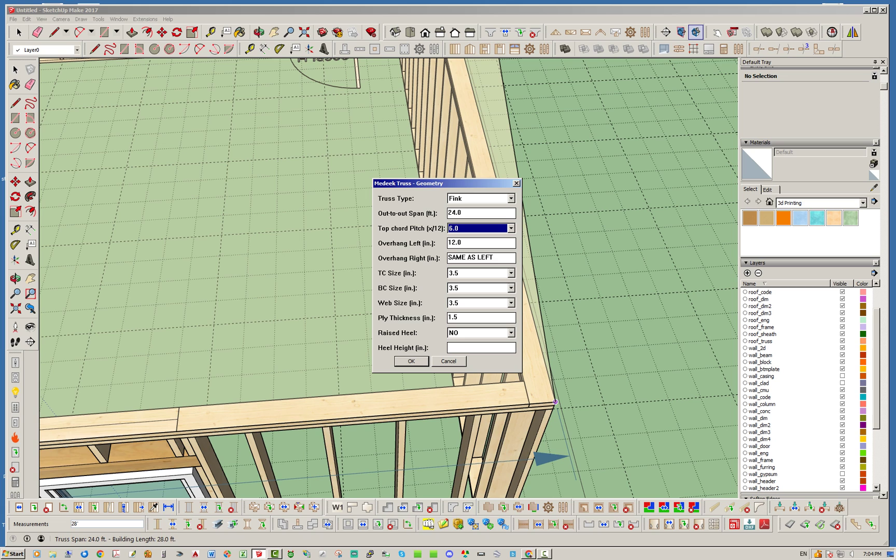
{"action": "key", "text": "Return"}
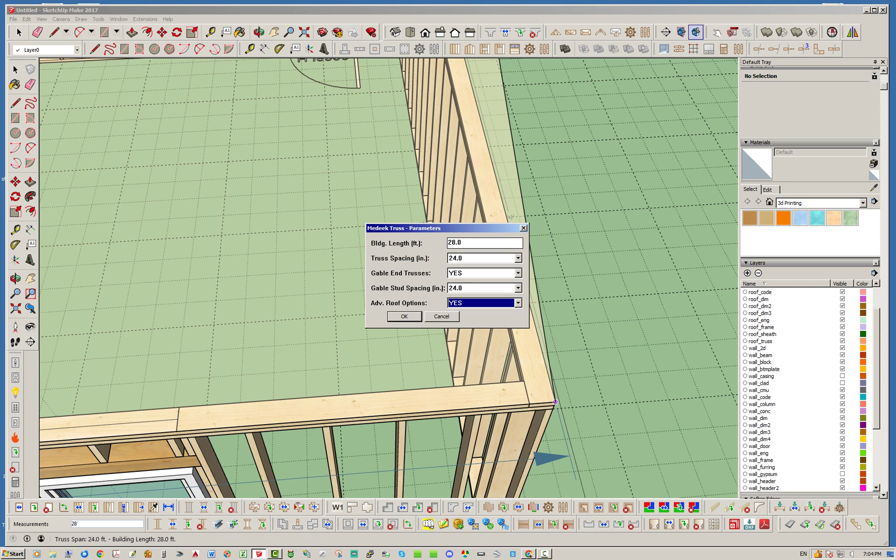
{"action": "key", "text": "Return"}
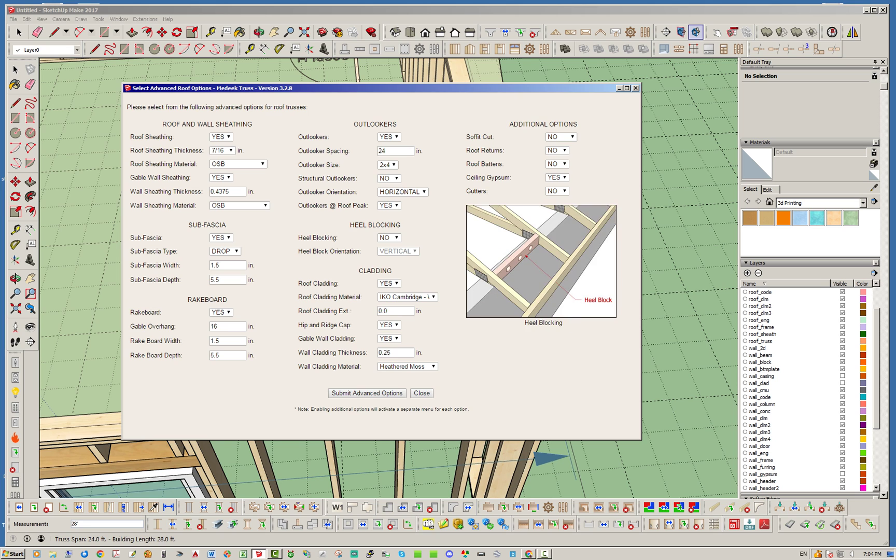
Set the soffit cut to FLUSH, submit the advanced roof options and accept the ceiling gypsum settings to generate the roof.
{"action": "left_click_drag", "start_coordinate": [389, 83], "coordinate": [389, 79]}
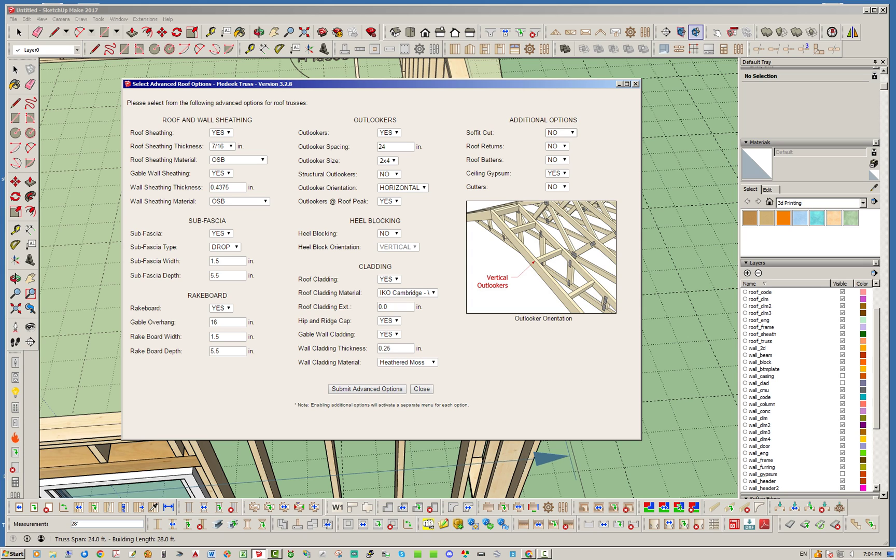
{"action": "left_click", "coordinate": [562, 133]}
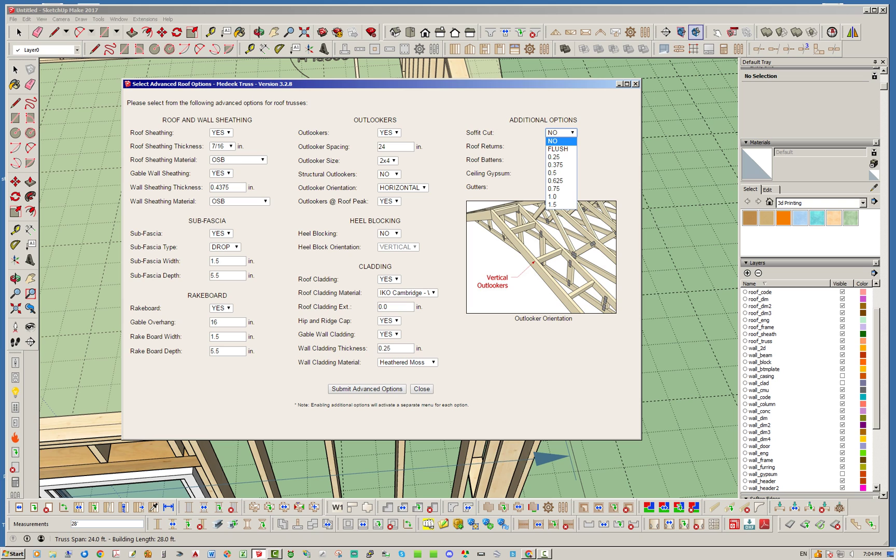
{"action": "left_click", "coordinate": [558, 149]}
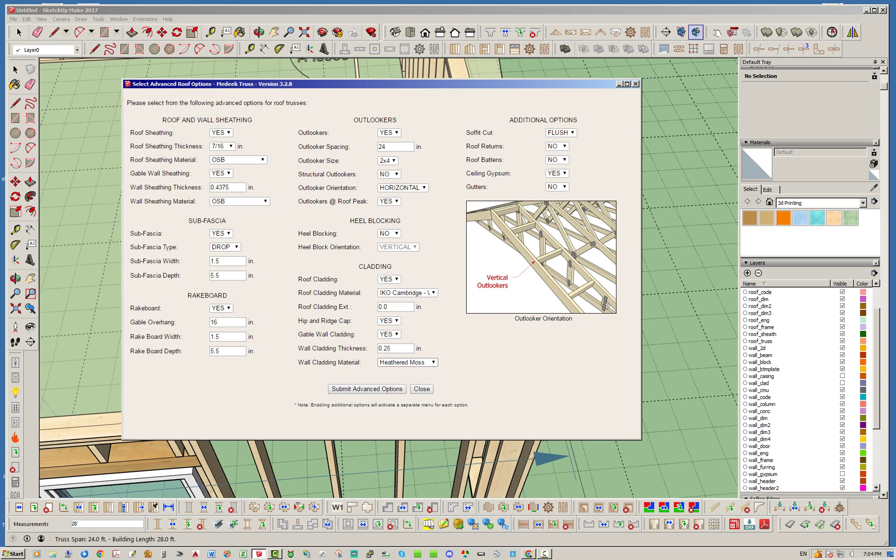
{"action": "left_click", "coordinate": [366, 389]}
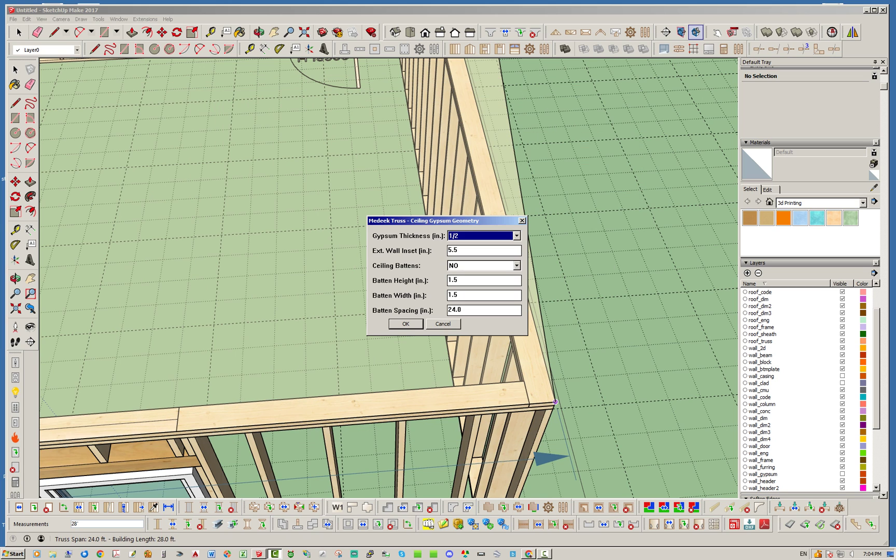
{"action": "left_click", "coordinate": [406, 324]}
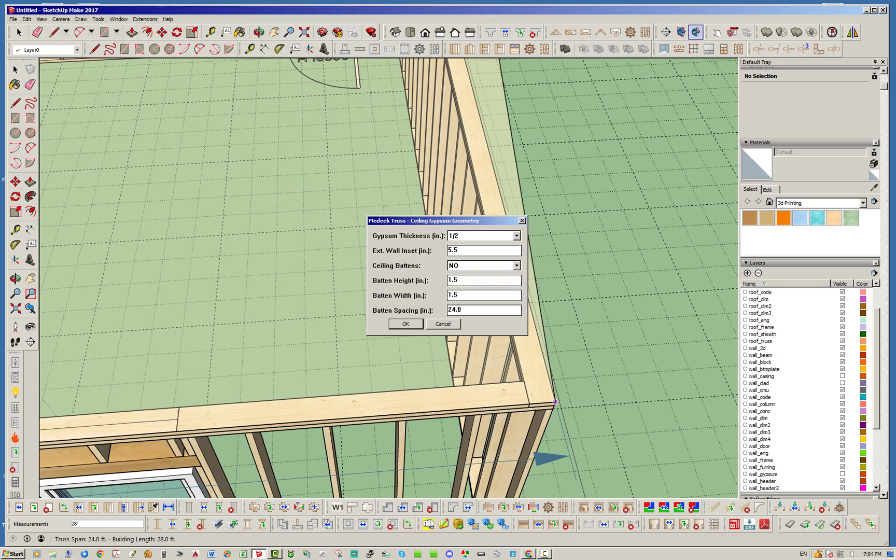
Examine the generated truss roof from several sides, including the gable end framing and the eave's soffit cut.
{"action": "scroll", "coordinate": [532, 326], "scroll_direction": "down", "scroll_amount": 9}
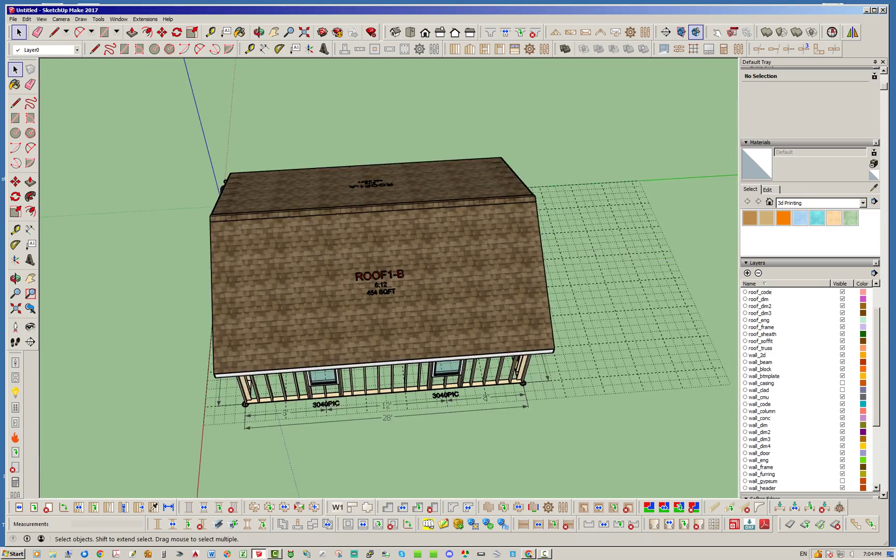
{"action": "mouse_move", "coordinate": [533, 327]}
{"action": "middle_mouse_down"}
{"action": "mouse_move", "coordinate": [669, 233]}
{"action": "mouse_move", "coordinate": [697, 227]}
{"action": "middle_mouse_up"}
{"action": "mouse_move", "coordinate": [440, 259]}
{"action": "middle_mouse_down"}
{"action": "mouse_move", "coordinate": [514, 253]}
{"action": "mouse_move", "coordinate": [564, 280]}
{"action": "mouse_move", "coordinate": [604, 283]}
{"action": "mouse_move", "coordinate": [616, 264]}
{"action": "mouse_move", "coordinate": [571, 280]}
{"action": "middle_mouse_up"}
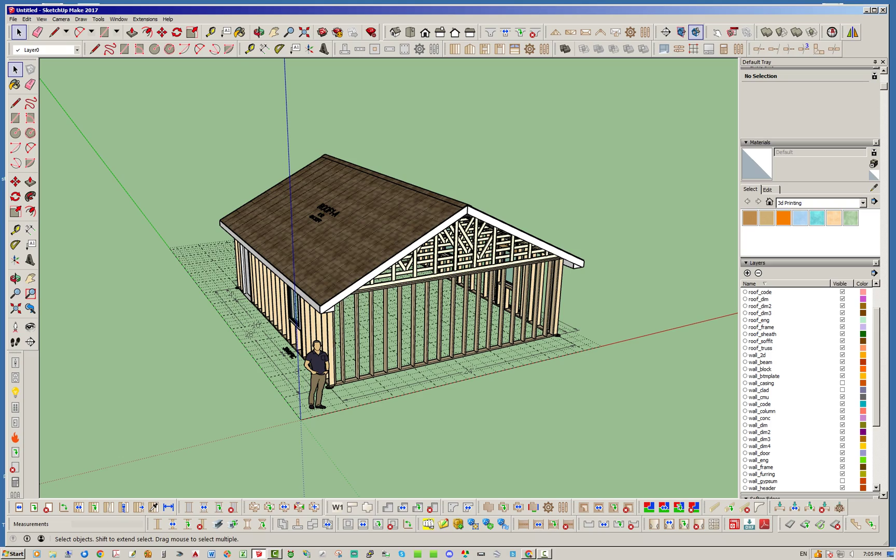
{"action": "scroll", "coordinate": [564, 259], "scroll_direction": "up", "scroll_amount": 7}
{"action": "middle_click_drag", "start_coordinate": [564, 260], "coordinate": [513, 286]}
{"action": "scroll", "coordinate": [544, 223], "scroll_direction": "up", "scroll_amount": 2}
{"action": "scroll", "coordinate": [550, 243], "scroll_direction": "up", "scroll_amount": 3}
{"action": "scroll", "coordinate": [513, 287], "scroll_direction": "down", "scroll_amount": 3}
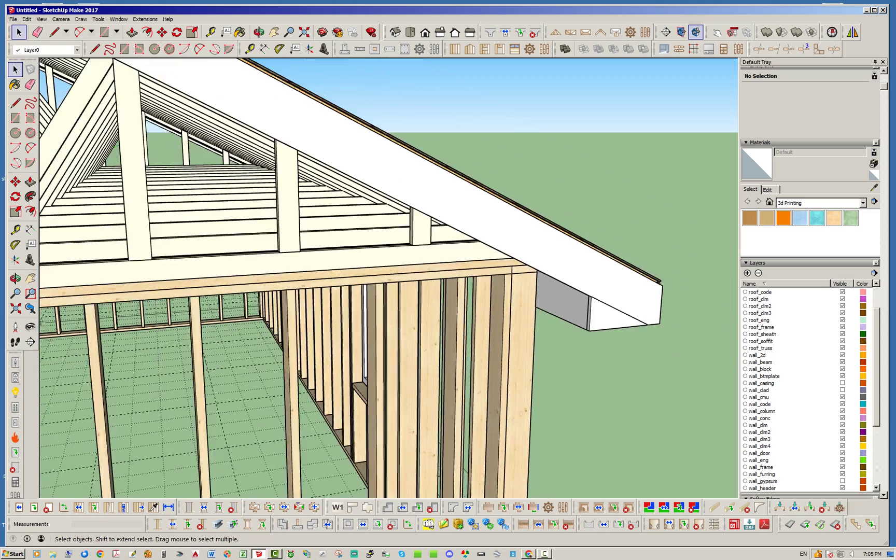
{"action": "scroll", "coordinate": [604, 310], "scroll_direction": "down", "scroll_amount": 7}
{"action": "middle_click_drag", "start_coordinate": [605, 312], "coordinate": [482, 358]}
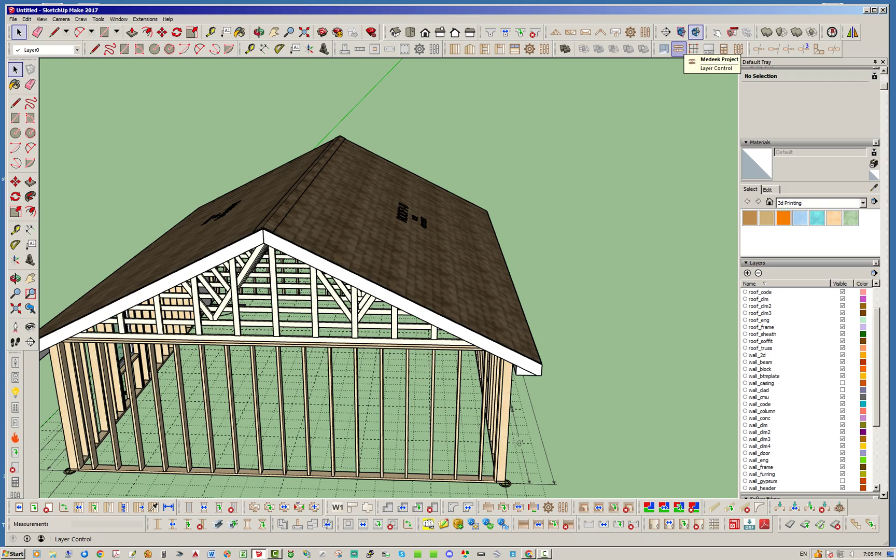
{"action": "middle_click_drag", "start_coordinate": [332, 290], "coordinate": [498, 279]}
{"action": "scroll", "coordinate": [474, 277], "scroll_direction": "down", "scroll_amount": 2}
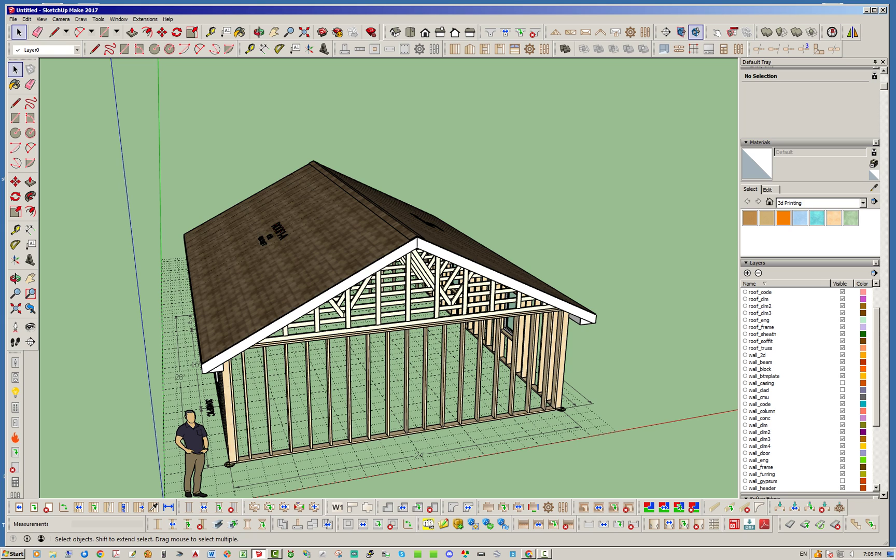
Turn on the visibility of the wall_sheath layer to show the wall and gable sheathing.
{"action": "left_click_drag", "start_coordinate": [876, 367], "coordinate": [876, 411]}
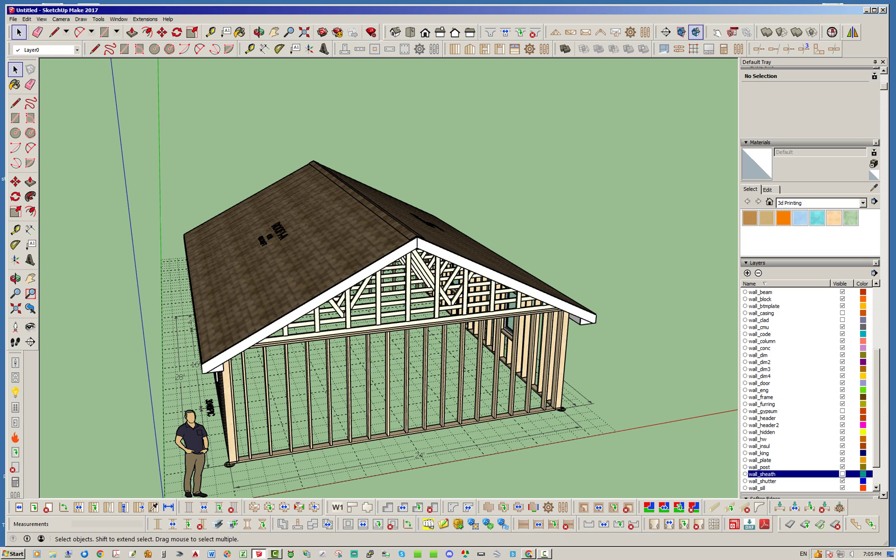
{"action": "left_click", "coordinate": [843, 474]}
{"action": "middle_click_drag", "start_coordinate": [322, 343], "coordinate": [374, 342]}
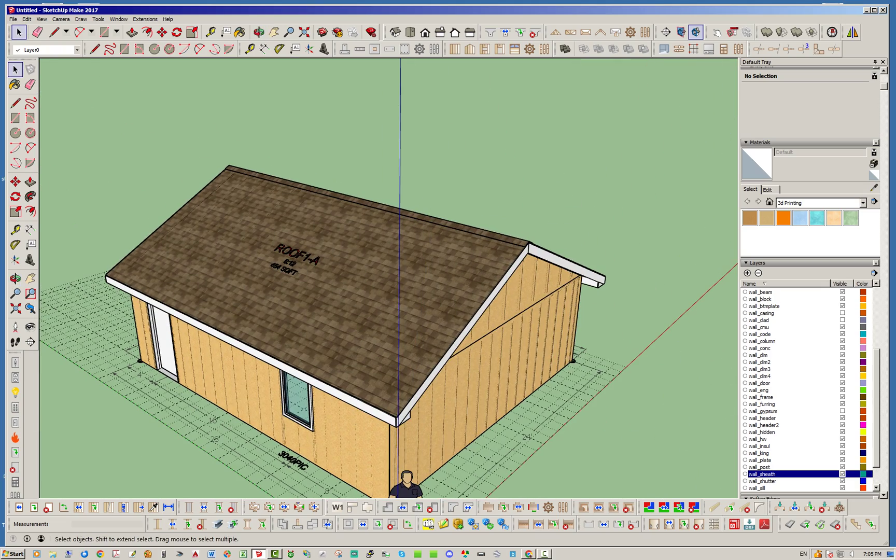
Turn on the visibility of the wall_clad layer to show the siding on the walls and gable.
{"action": "scroll", "coordinate": [809, 389], "scroll_direction": "up", "scroll_amount": 2}
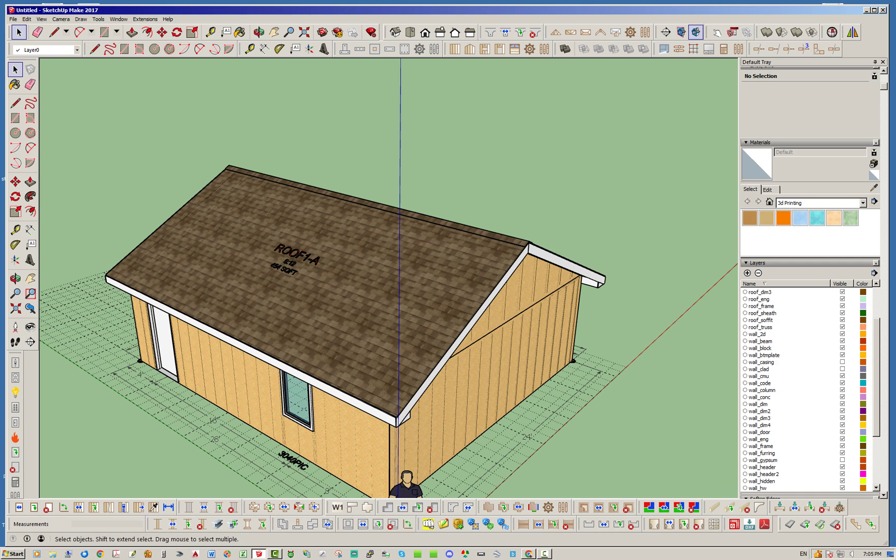
{"action": "scroll", "coordinate": [809, 389], "scroll_direction": "up", "scroll_amount": 1}
{"action": "left_click", "coordinate": [842, 397]}
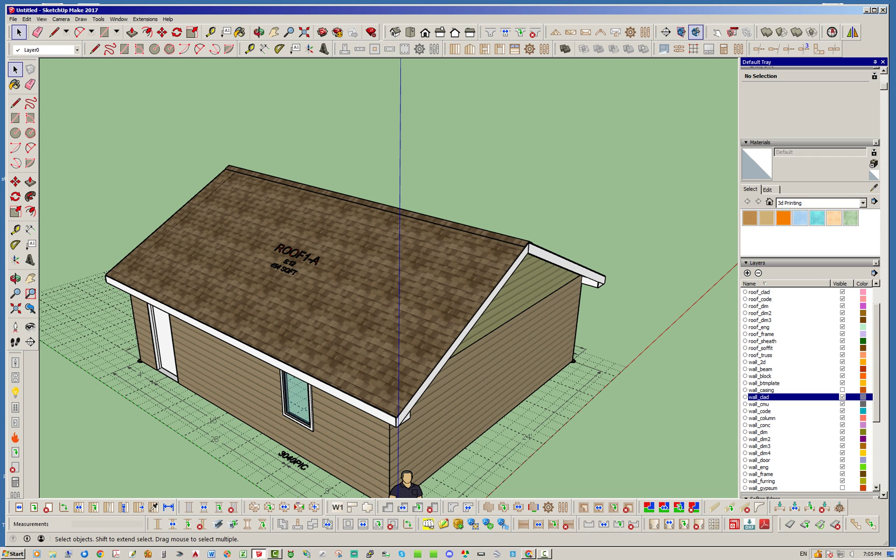
{"action": "middle_click_drag", "start_coordinate": [394, 311], "coordinate": [333, 270]}
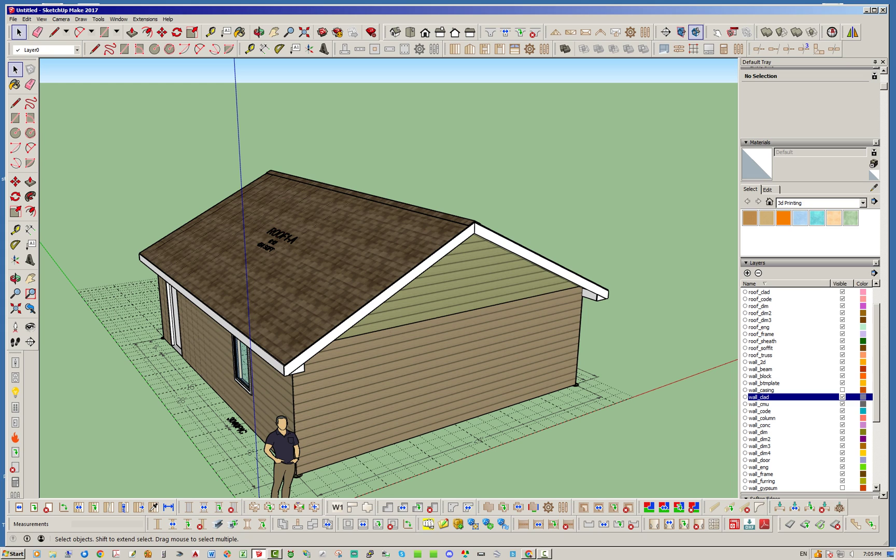
Hide the roof_clad layer to expose the roof sheathing beneath the shingles.
{"action": "scroll", "coordinate": [809, 389], "scroll_direction": "down", "scroll_amount": 5}
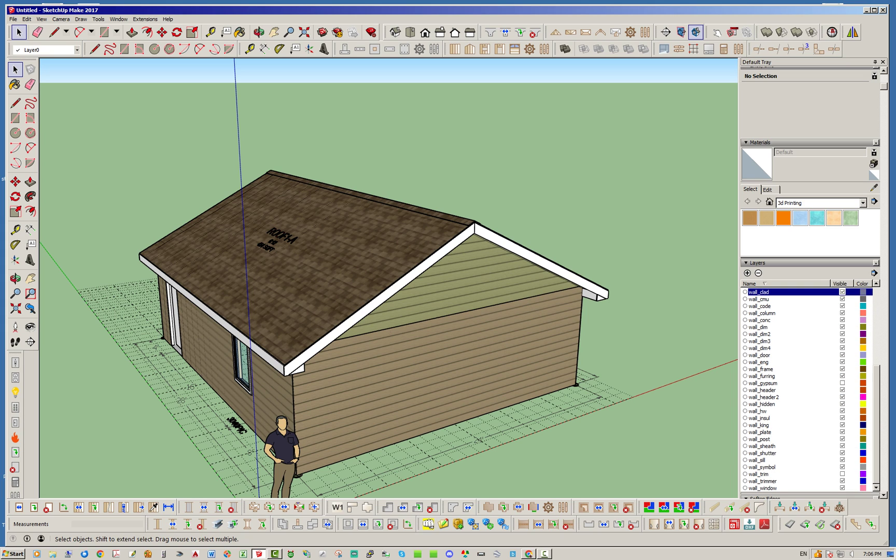
{"action": "scroll", "coordinate": [809, 389], "scroll_direction": "up", "scroll_amount": 6}
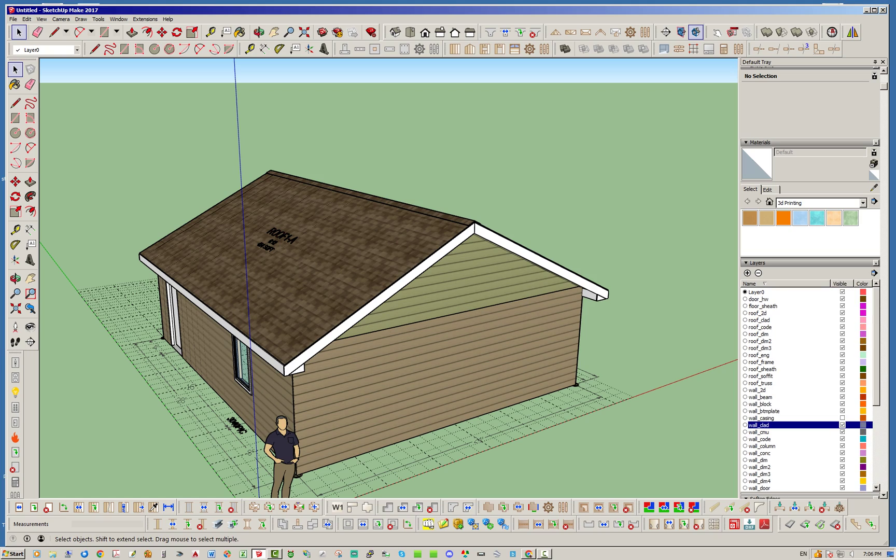
{"action": "middle_click_drag", "start_coordinate": [363, 296], "coordinate": [407, 250]}
{"action": "middle_click_drag", "start_coordinate": [335, 221], "coordinate": [321, 220]}
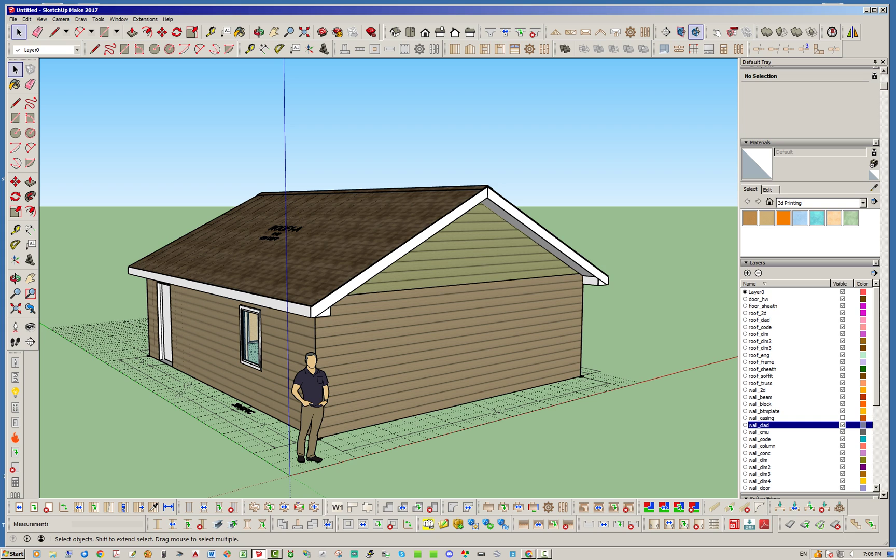
{"action": "scroll", "coordinate": [809, 389], "scroll_direction": "down", "scroll_amount": 6}
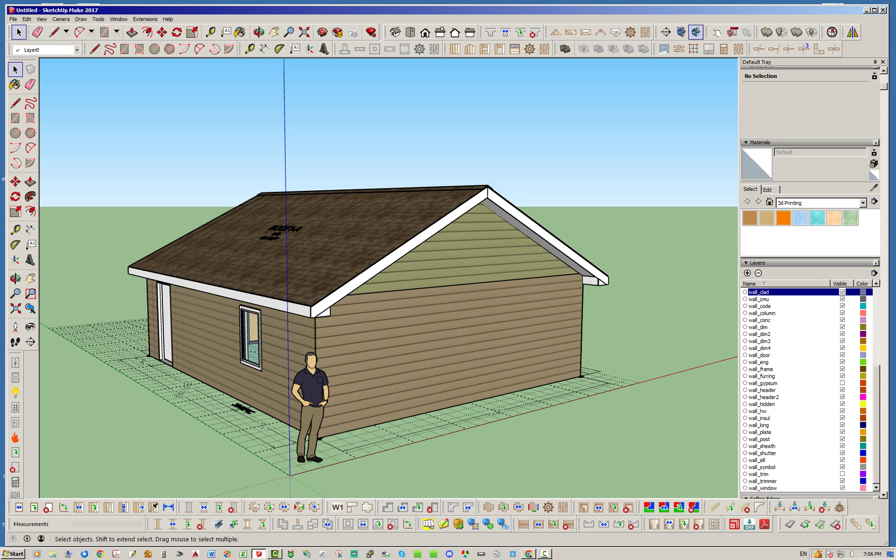
{"action": "scroll", "coordinate": [809, 389], "scroll_direction": "up", "scroll_amount": 6}
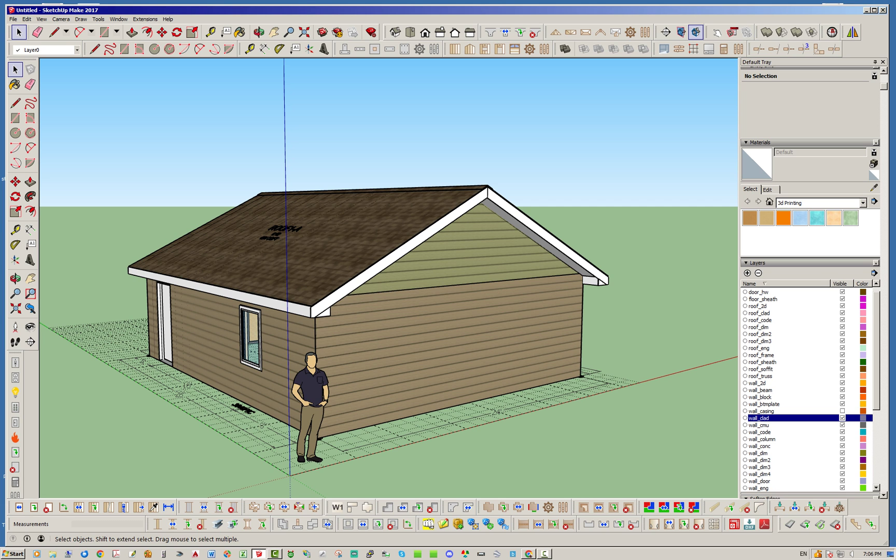
{"action": "left_click", "coordinate": [758, 313]}
{"action": "left_click", "coordinate": [842, 313]}
{"action": "middle_click_drag", "start_coordinate": [480, 207], "coordinate": [557, 273]}
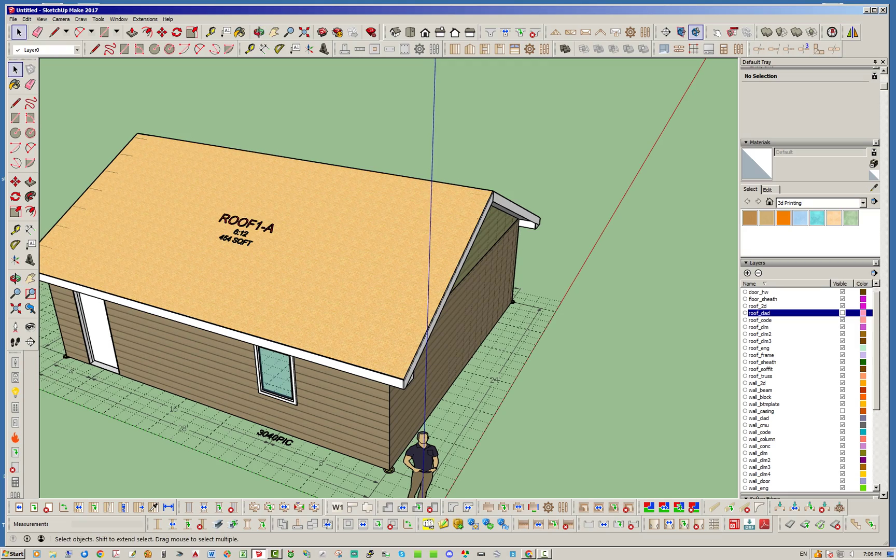
Hide the roof_sheath layer to expose the roof trusses and gable overhang framing.
{"action": "left_click", "coordinate": [761, 362]}
{"action": "left_click", "coordinate": [842, 362]}
{"action": "middle_click_drag", "start_coordinate": [446, 269], "coordinate": [396, 280]}
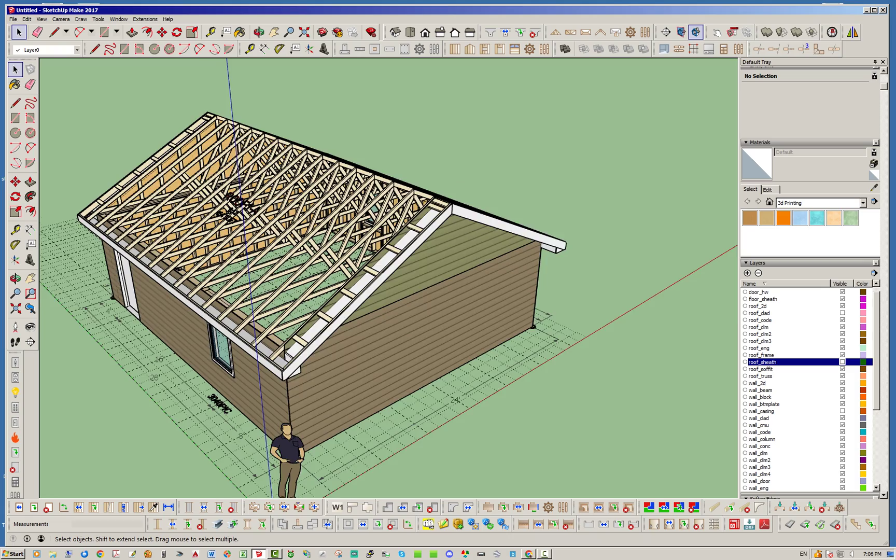
Examine the trusses, outlookers and rake framing along the gable end, from the eave corner up to the peak.
{"action": "scroll", "coordinate": [270, 338], "scroll_direction": "up", "scroll_amount": 5}
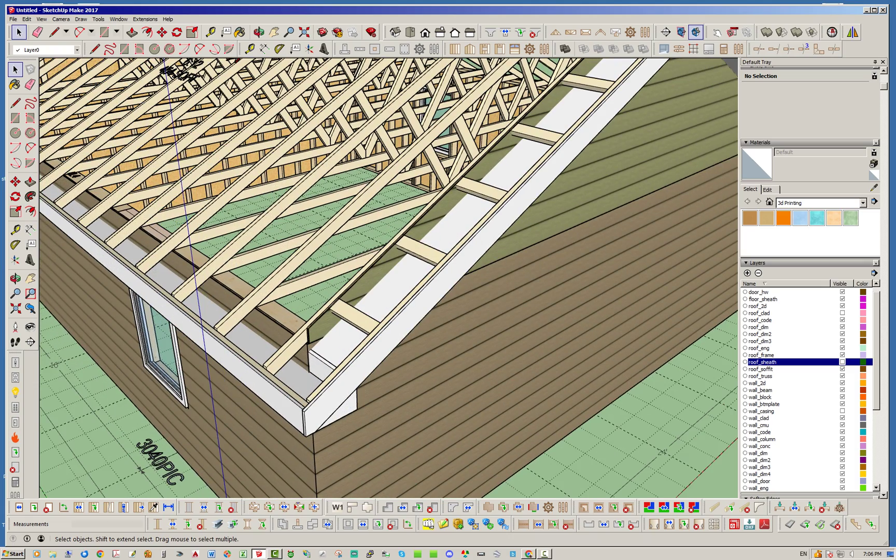
{"action": "scroll", "coordinate": [345, 135], "scroll_direction": "up", "scroll_amount": 2}
{"action": "middle_click_drag", "start_coordinate": [550, 381], "coordinate": [694, 320]}
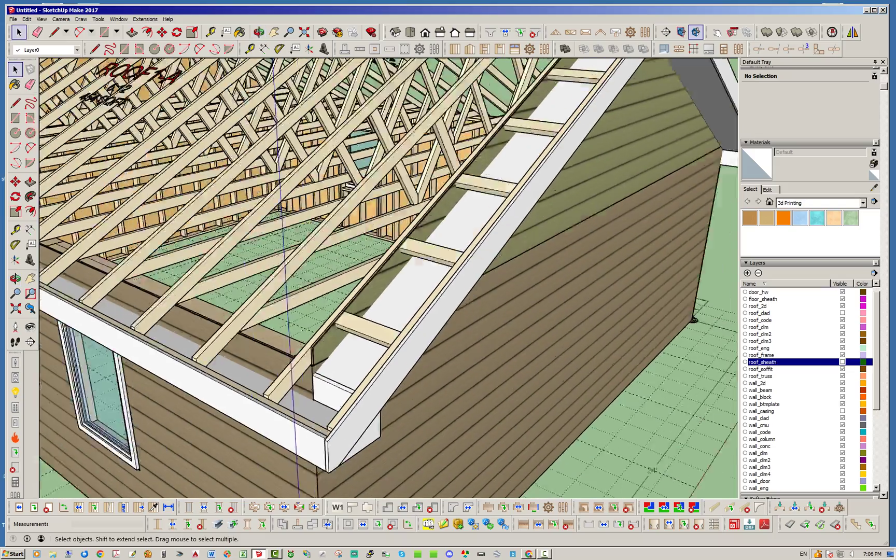
{"action": "scroll", "coordinate": [332, 358], "scroll_direction": "down", "scroll_amount": 2}
{"action": "middle_click_drag", "start_coordinate": [332, 358], "coordinate": [305, 370]}
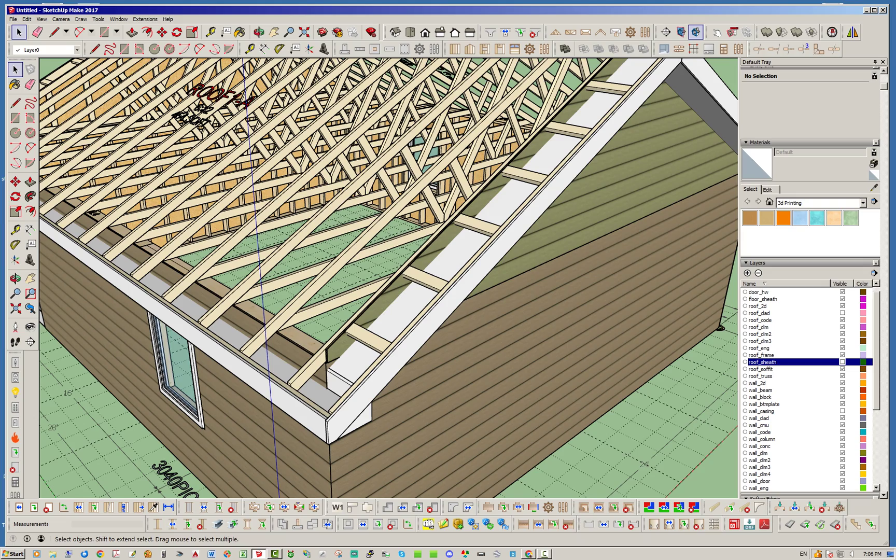
{"action": "scroll", "coordinate": [371, 309], "scroll_direction": "up", "scroll_amount": 6}
{"action": "middle_click_drag", "start_coordinate": [371, 309], "coordinate": [431, 353]}
{"action": "middle_click_drag", "start_coordinate": [726, 330], "coordinate": [751, 321]}
{"action": "scroll", "coordinate": [389, 277], "scroll_direction": "down", "scroll_amount": 8}
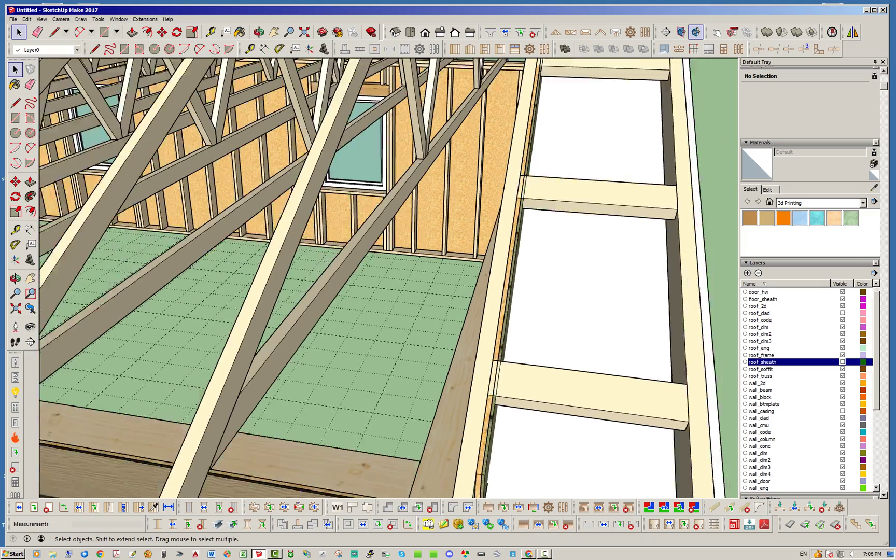
{"action": "middle_click_drag", "start_coordinate": [388, 278], "coordinate": [370, 281]}
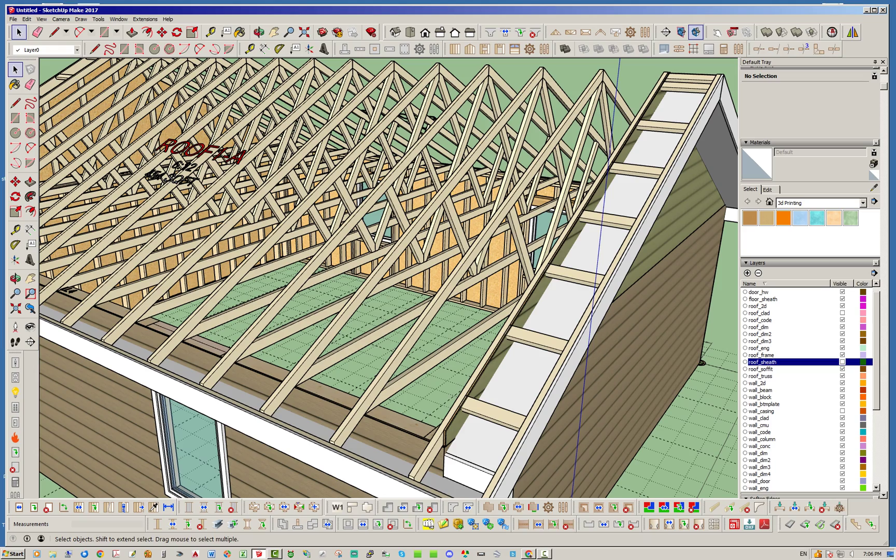
{"action": "scroll", "coordinate": [332, 363], "scroll_direction": "down", "scroll_amount": 3}
{"action": "scroll", "coordinate": [539, 360], "scroll_direction": "up", "scroll_amount": 5}
{"action": "middle_click_drag", "start_coordinate": [539, 360], "coordinate": [395, 312]}
{"action": "scroll", "coordinate": [395, 313], "scroll_direction": "down", "scroll_amount": 3}
{"action": "middle_click_drag", "start_coordinate": [363, 285], "coordinate": [394, 282]}
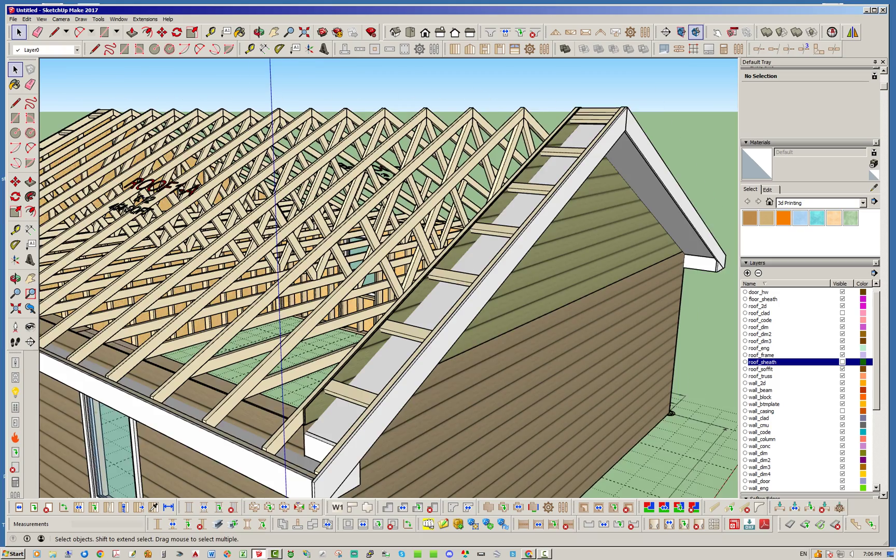
{"action": "scroll", "coordinate": [402, 284], "scroll_direction": "up", "scroll_amount": 5}
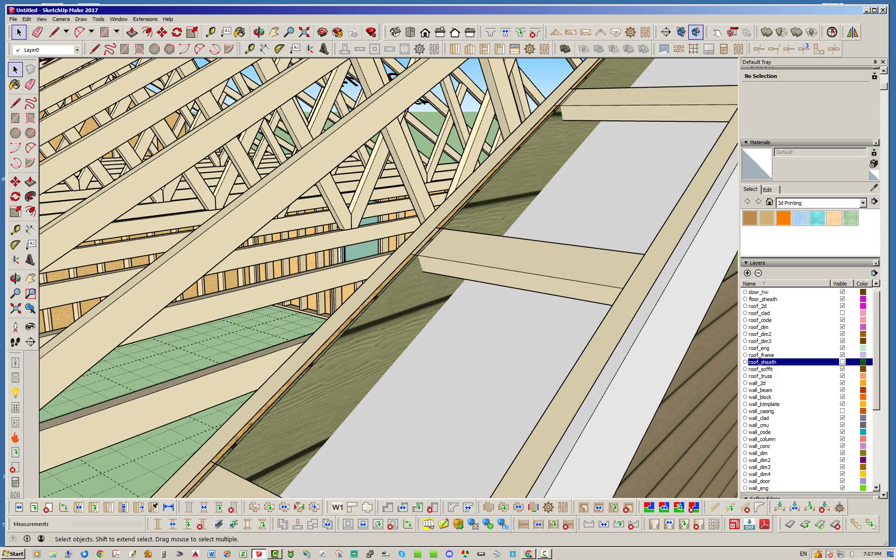
{"action": "scroll", "coordinate": [401, 284], "scroll_direction": "down", "scroll_amount": 6}
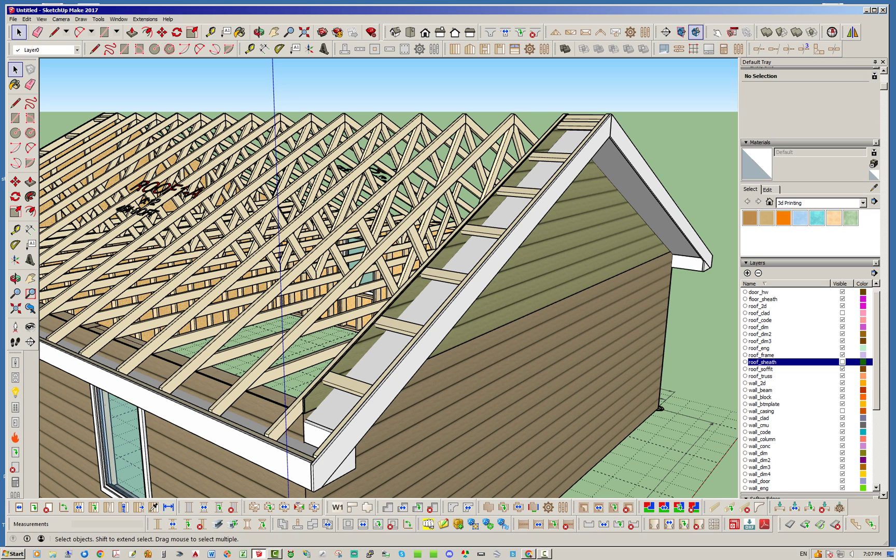
Hide the wall_clad layer and examine how the gable wall sheathing meets the end truss and outlookers.
{"action": "scroll", "coordinate": [809, 389], "scroll_direction": "down", "scroll_amount": 6}
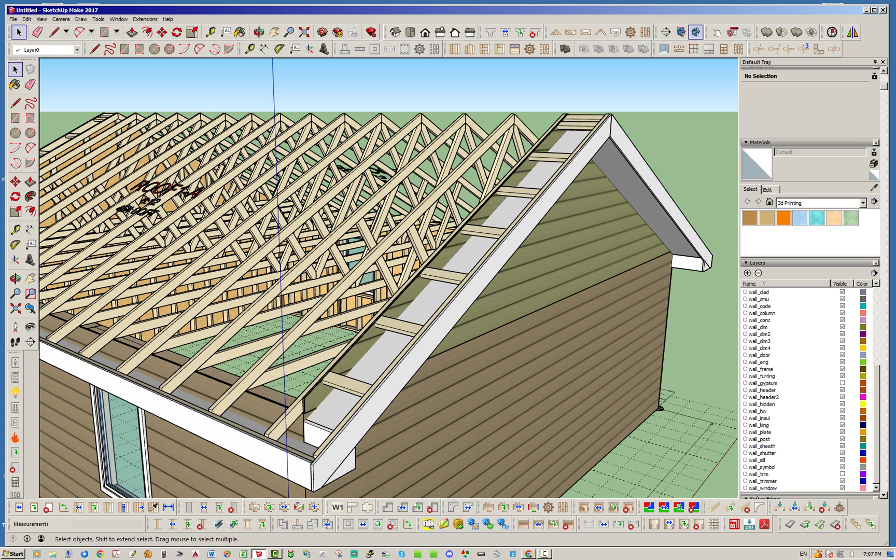
{"action": "left_click", "coordinate": [842, 292]}
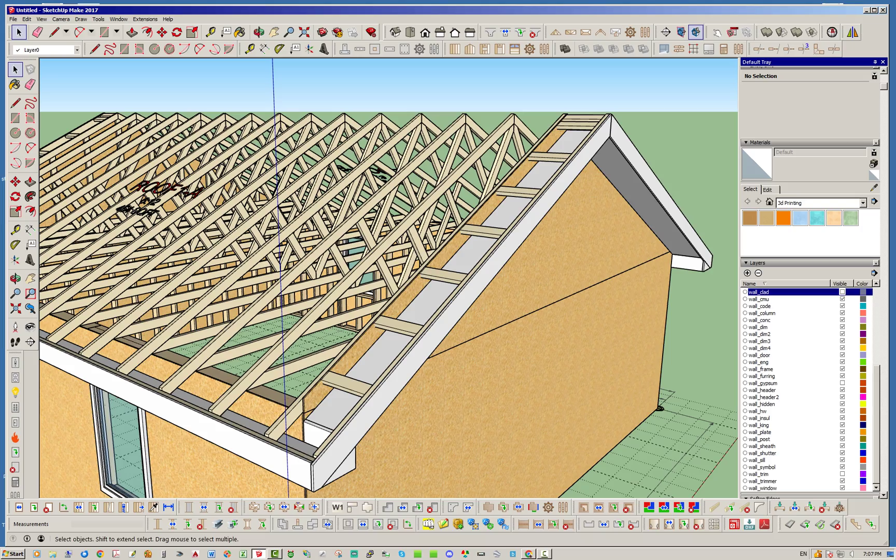
{"action": "scroll", "coordinate": [809, 389], "scroll_direction": "up", "scroll_amount": 7}
{"action": "middle_click_drag", "start_coordinate": [415, 291], "coordinate": [400, 346]}
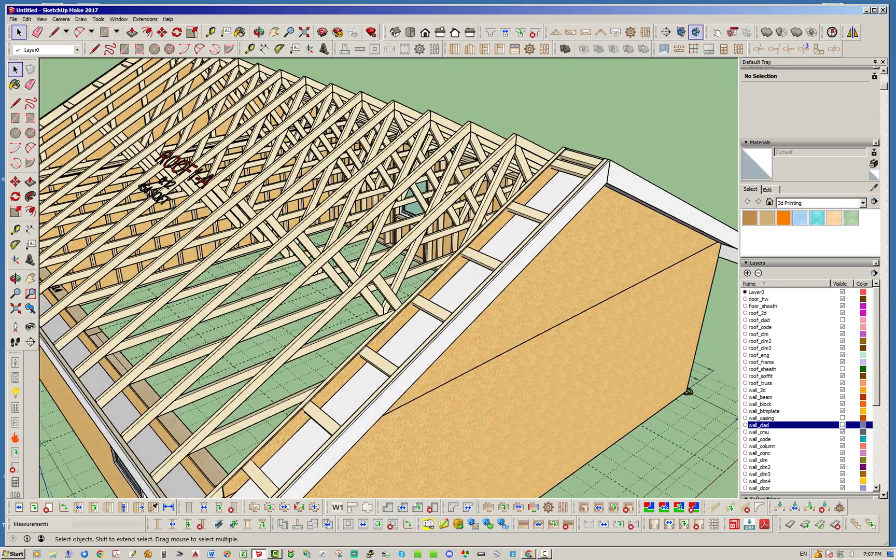
{"action": "scroll", "coordinate": [456, 181], "scroll_direction": "up", "scroll_amount": 6}
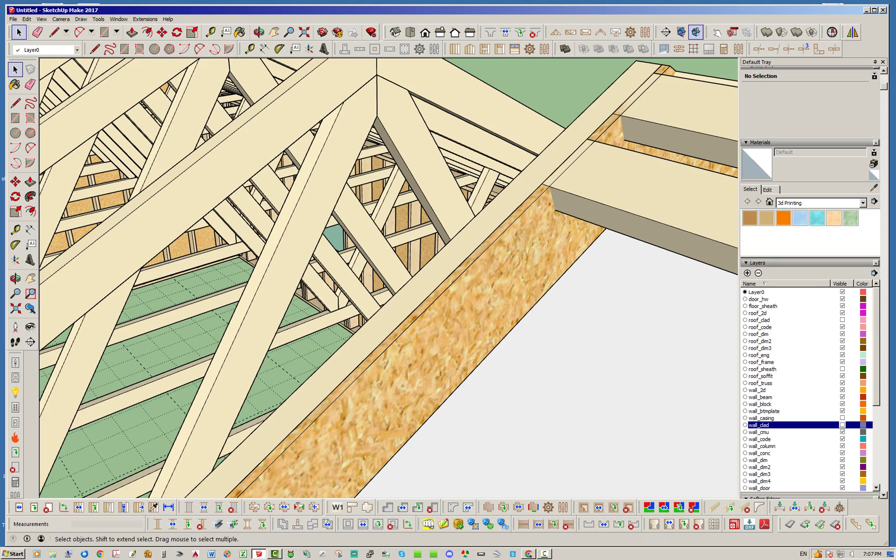
{"action": "mouse_move", "coordinate": [544, 207]}
{"action": "middle_mouse_down"}
{"action": "mouse_move", "coordinate": [576, 233]}
{"action": "mouse_move", "coordinate": [545, 221]}
{"action": "middle_mouse_up"}
{"action": "scroll", "coordinate": [544, 220], "scroll_direction": "down", "scroll_amount": 2}
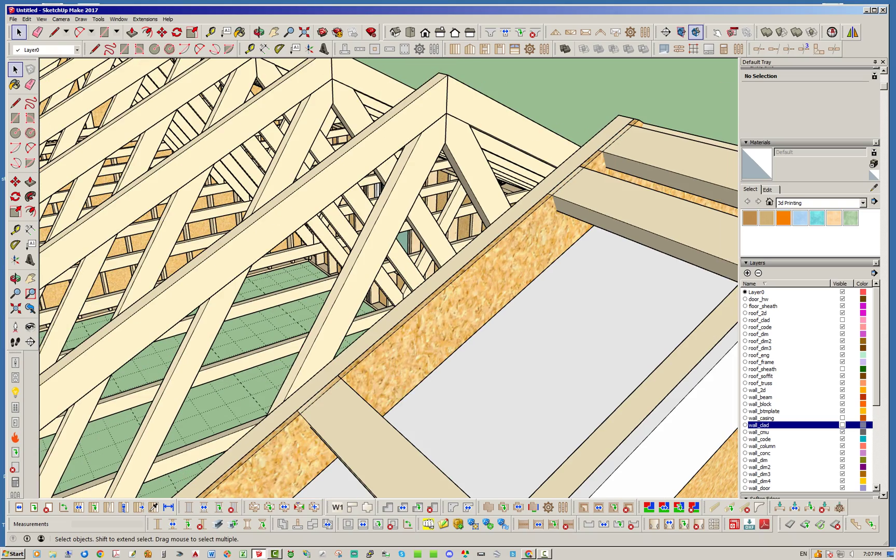
{"action": "scroll", "coordinate": [389, 274], "scroll_direction": "down", "scroll_amount": 10}
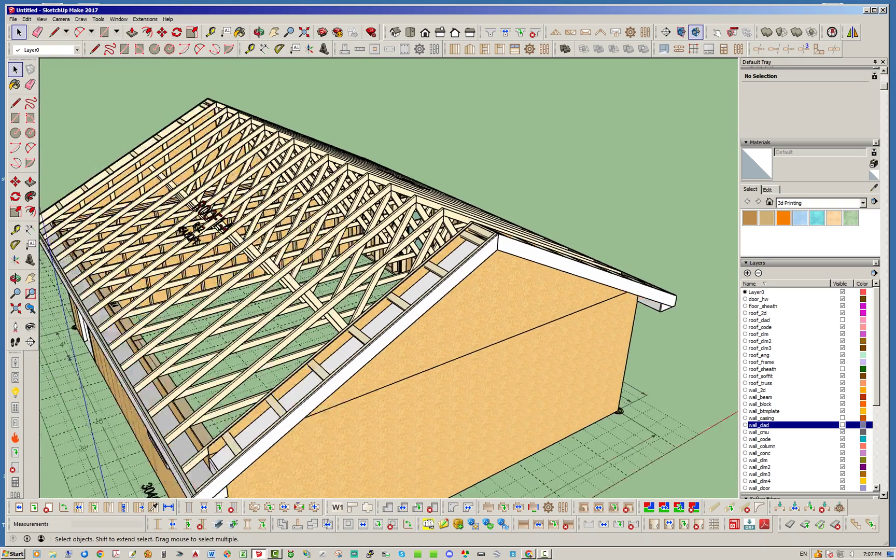
Open the roof's truss assembly for editing and review its advanced sheathing, outlooker and cladding options.
{"action": "left_click", "coordinate": [491, 264]}
{"action": "right_click", "coordinate": [491, 265]}
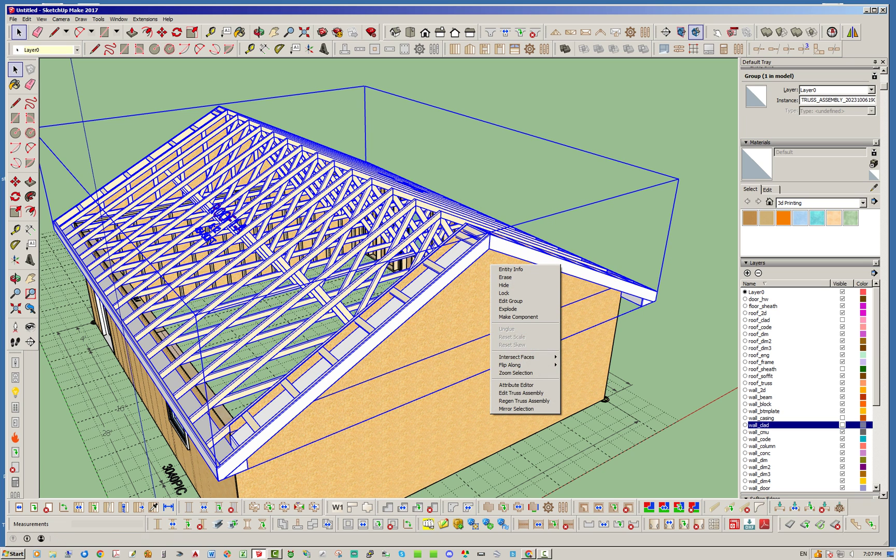
{"action": "left_click", "coordinate": [521, 393]}
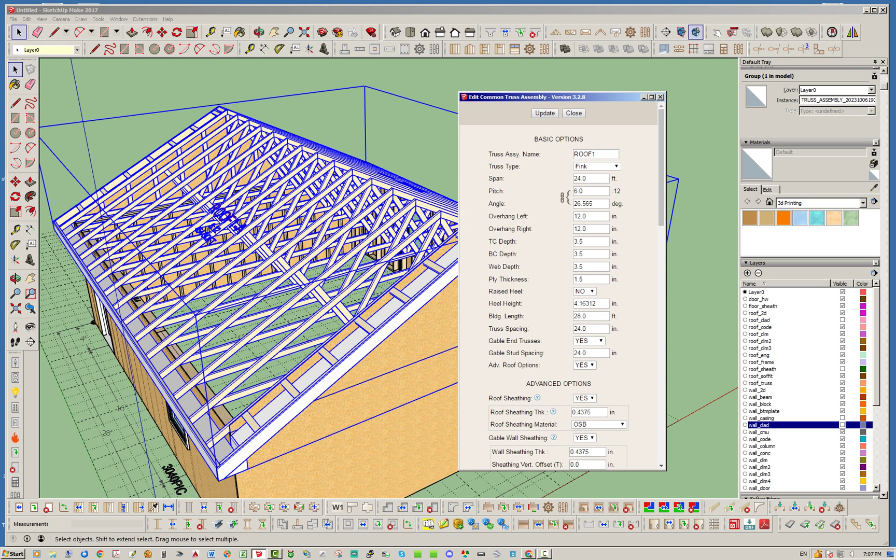
{"action": "scroll", "coordinate": [617, 260], "scroll_direction": "down", "scroll_amount": 8}
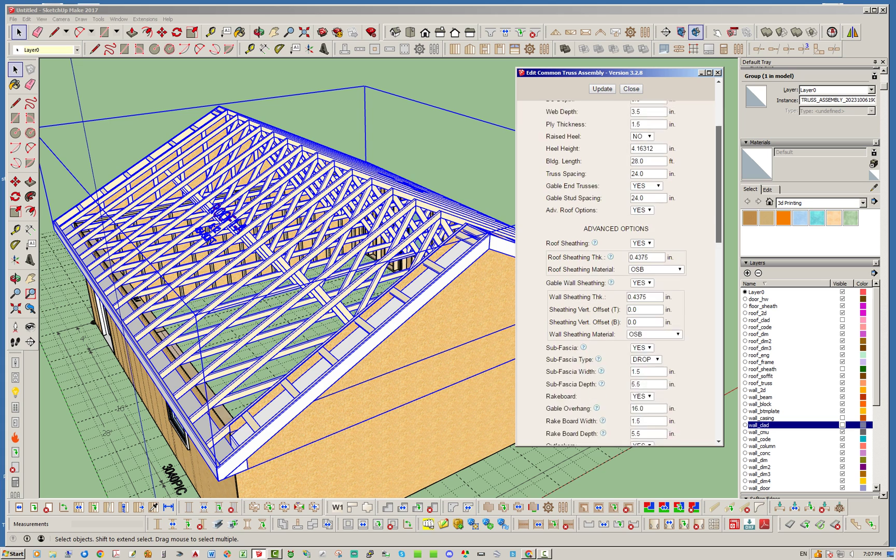
{"action": "scroll", "coordinate": [617, 270], "scroll_direction": "down", "scroll_amount": 1}
{"action": "scroll", "coordinate": [617, 270], "scroll_direction": "down", "scroll_amount": 10}
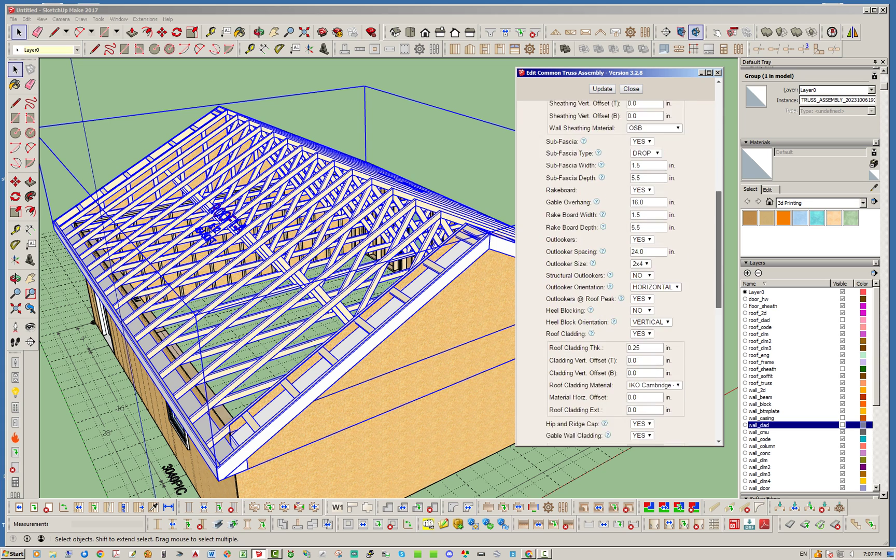
{"action": "scroll", "coordinate": [617, 270], "scroll_direction": "up", "scroll_amount": 11}
{"action": "left_click_drag", "start_coordinate": [719, 207], "coordinate": [719, 208]}
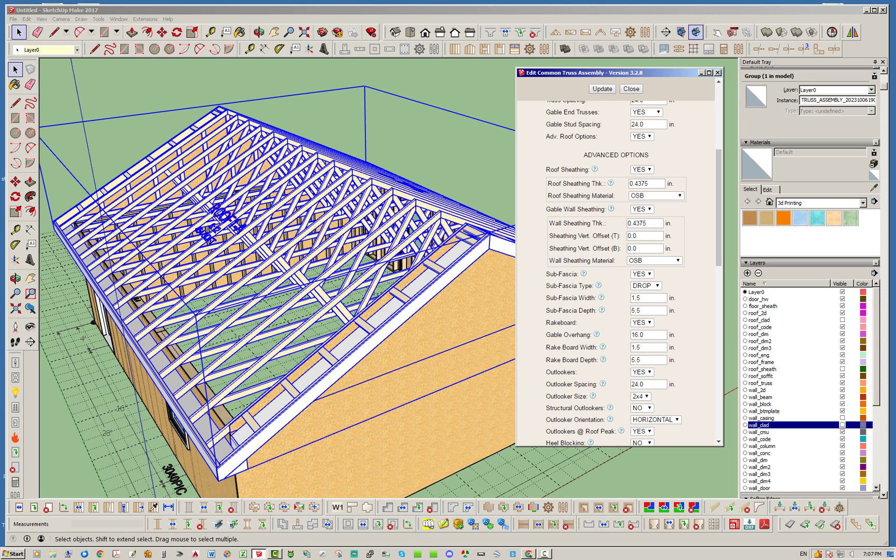
Set the gable wall sheathing's vertical offsets to 2 in. (T) and 4 in. (B), and update the truss assembly.
{"action": "left_click_drag", "start_coordinate": [643, 236], "coordinate": [626, 235]}
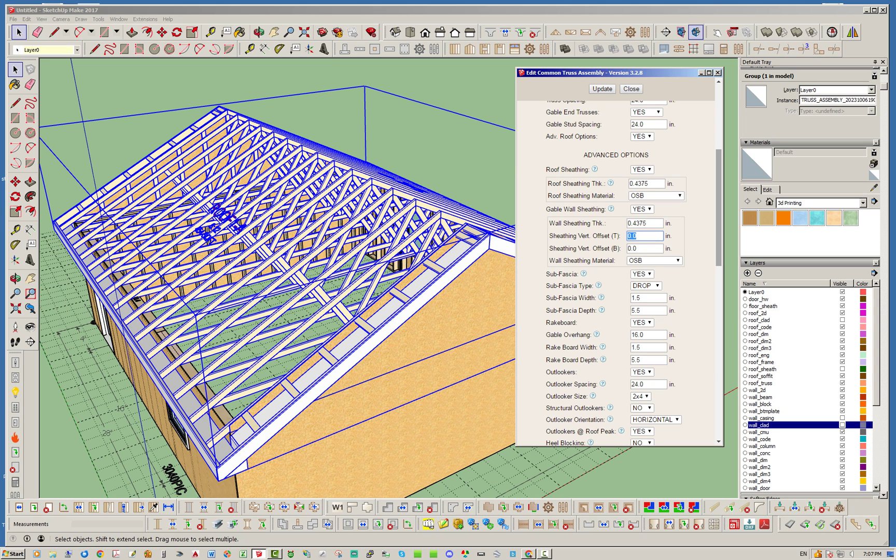
{"action": "type", "text": "2"}
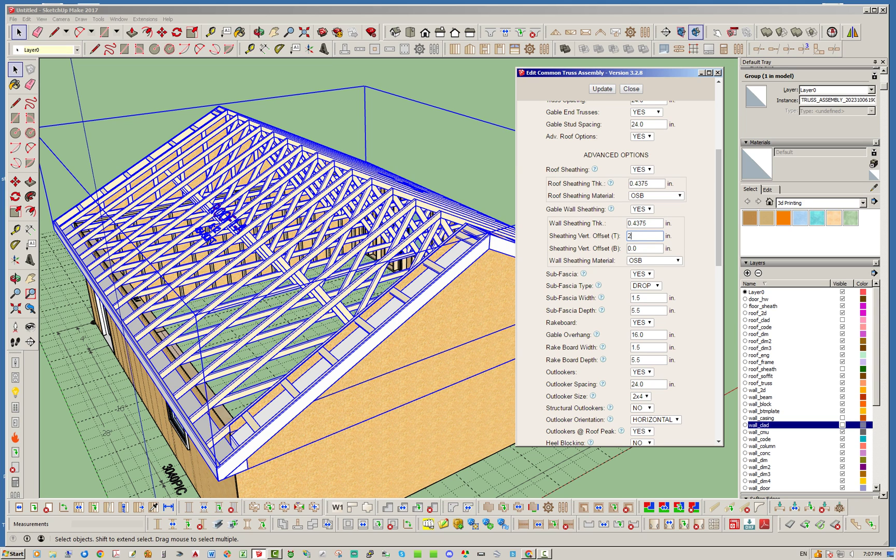
{"action": "key", "text": "Tab"}
{"action": "type", "text": "4"}
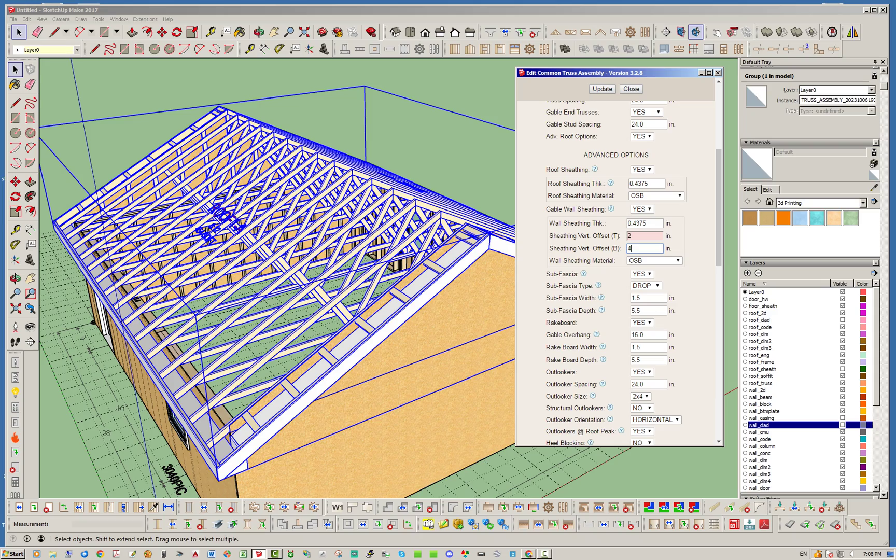
{"action": "key", "text": "Tab"}
{"action": "left_click", "coordinate": [603, 88]}
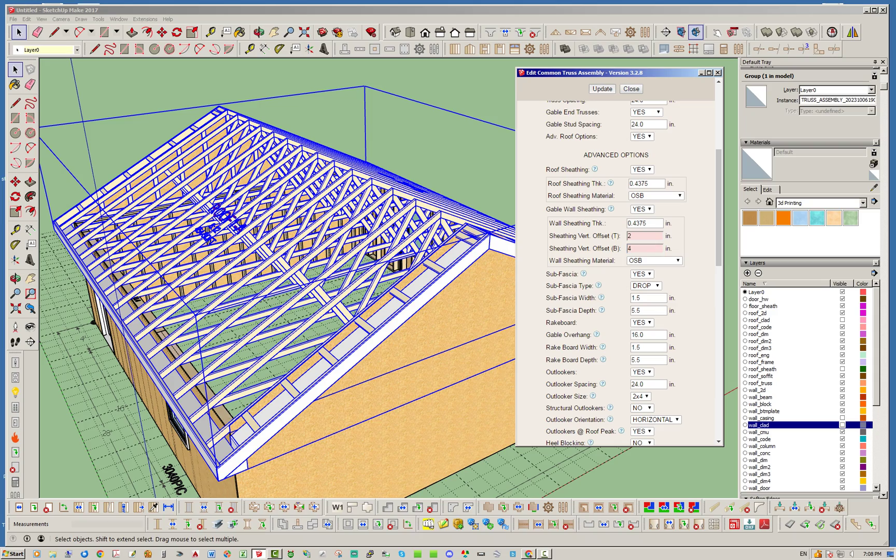
Examine the offset gable sheathing from inside and outside, along the end truss, outlookers and eave corner.
{"action": "middle_click_drag", "start_coordinate": [331, 306], "coordinate": [415, 275]}
{"action": "scroll", "coordinate": [379, 493], "scroll_direction": "up", "scroll_amount": 10}
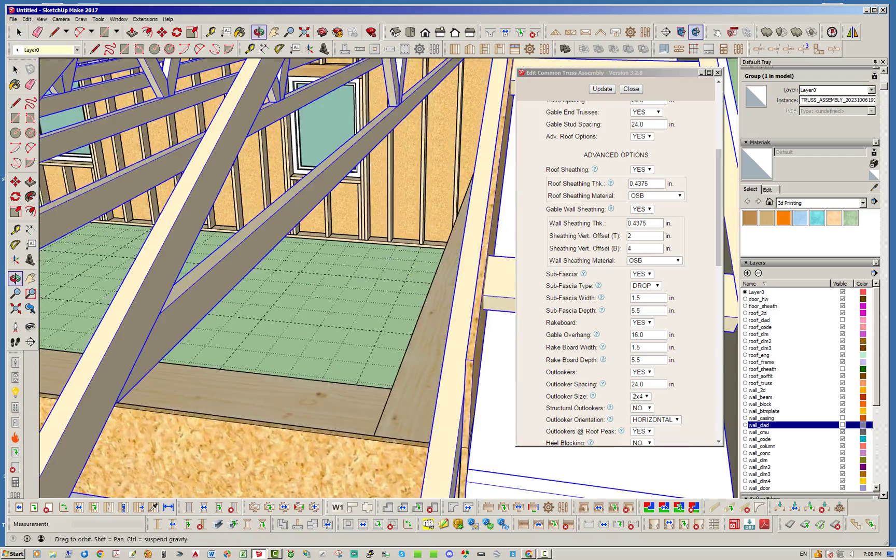
{"action": "scroll", "coordinate": [251, 352], "scroll_direction": "down", "scroll_amount": 5}
{"action": "middle_click_drag", "start_coordinate": [259, 358], "coordinate": [441, 285]}
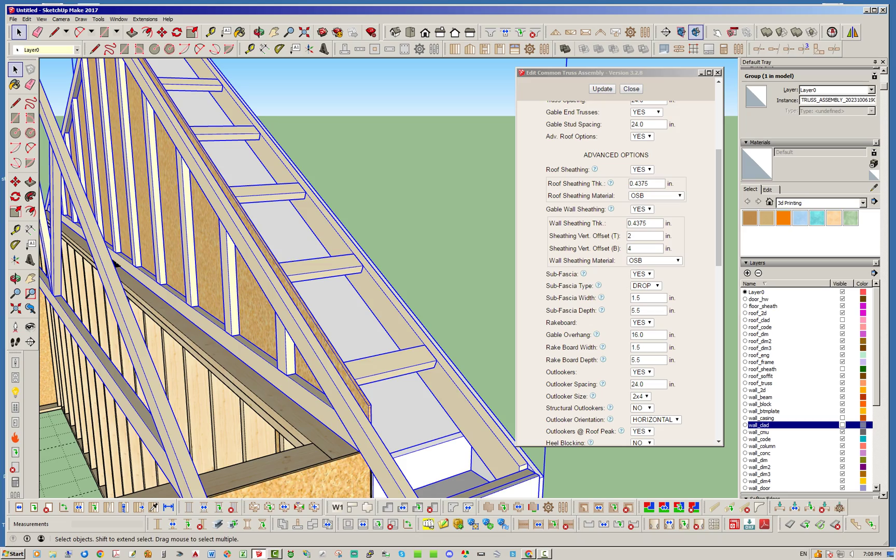
{"action": "middle_click_drag", "start_coordinate": [363, 306], "coordinate": [269, 306]}
{"action": "middle_click_drag", "start_coordinate": [394, 311], "coordinate": [397, 353]}
{"action": "scroll", "coordinate": [332, 290], "scroll_direction": "up", "scroll_amount": 2}
{"action": "middle_click_drag", "start_coordinate": [332, 290], "coordinate": [290, 274]}
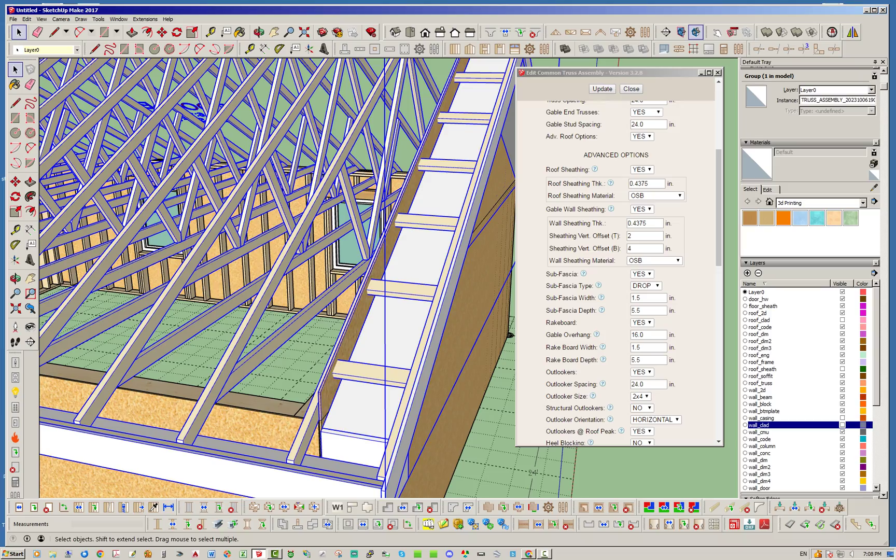
{"action": "middle_click_drag", "start_coordinate": [511, 334], "coordinate": [65, 197]}
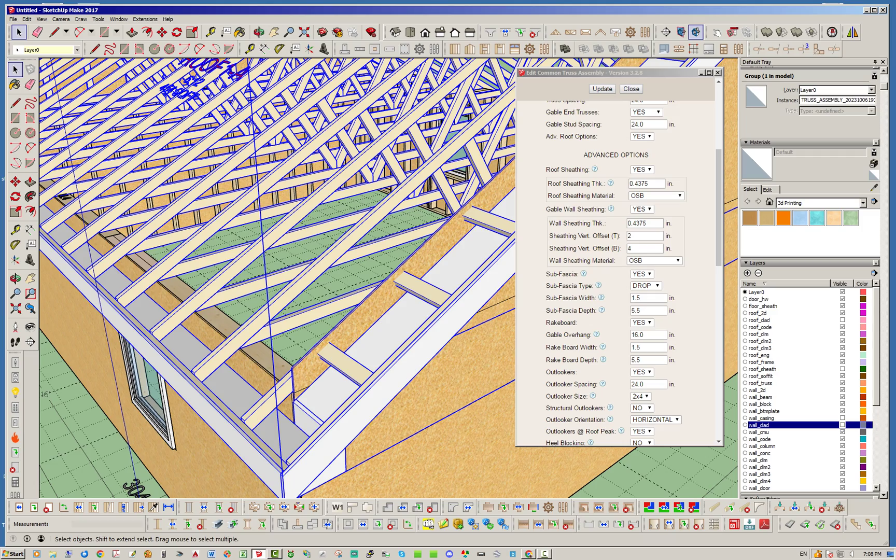
{"action": "middle_click_drag", "start_coordinate": [64, 197], "coordinate": [166, 282]}
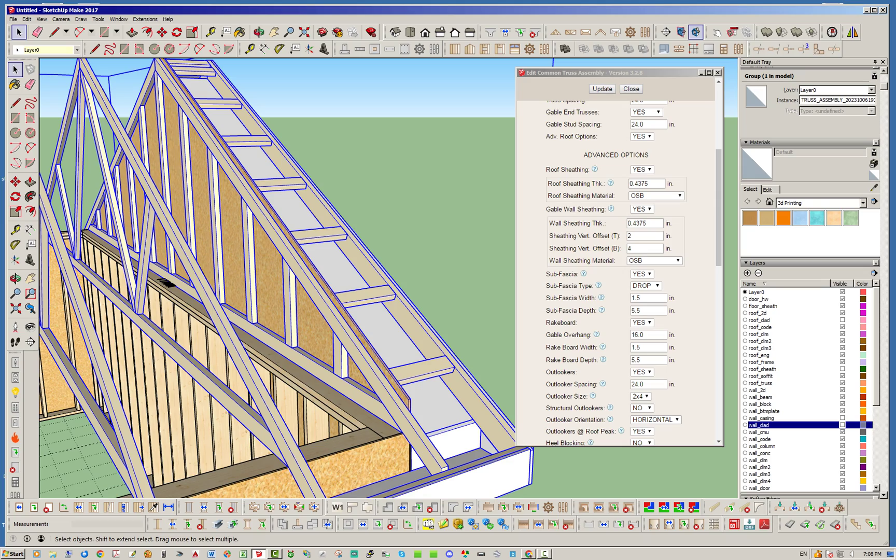
{"action": "scroll", "coordinate": [408, 381], "scroll_direction": "up", "scroll_amount": 5}
{"action": "middle_click_drag", "start_coordinate": [408, 381], "coordinate": [275, 425]}
{"action": "scroll", "coordinate": [202, 358], "scroll_direction": "up", "scroll_amount": 2}
{"action": "scroll", "coordinate": [290, 383], "scroll_direction": "down", "scroll_amount": 3}
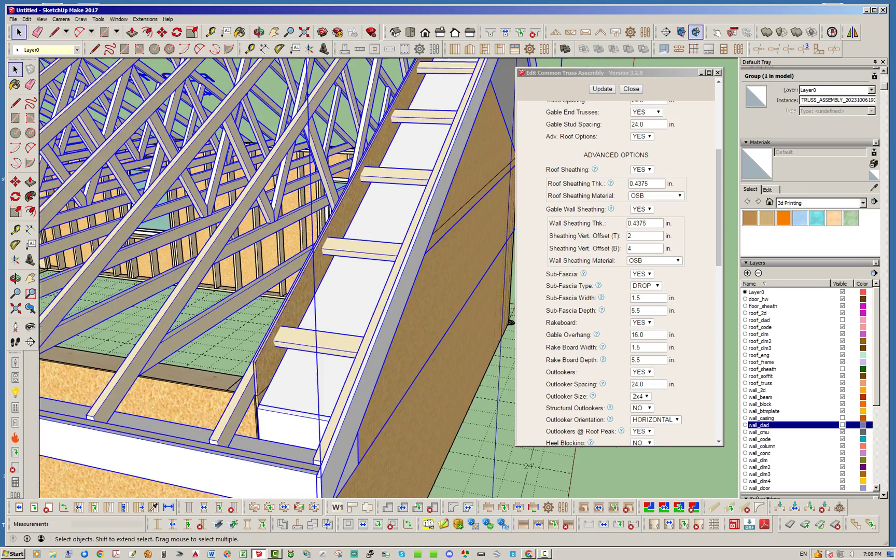
Measure the vertical distance from an outlooker's upper corner to the top edge of the gable sheathing.
{"action": "scroll", "coordinate": [337, 409], "scroll_direction": "up", "scroll_amount": 3}
{"action": "scroll", "coordinate": [259, 378], "scroll_direction": "up", "scroll_amount": 2}
{"action": "middle_click_drag", "start_coordinate": [270, 363], "coordinate": [226, 400]}
{"action": "left_click", "coordinate": [210, 31]}
{"action": "scroll", "coordinate": [241, 306], "scroll_direction": "up", "scroll_amount": 2}
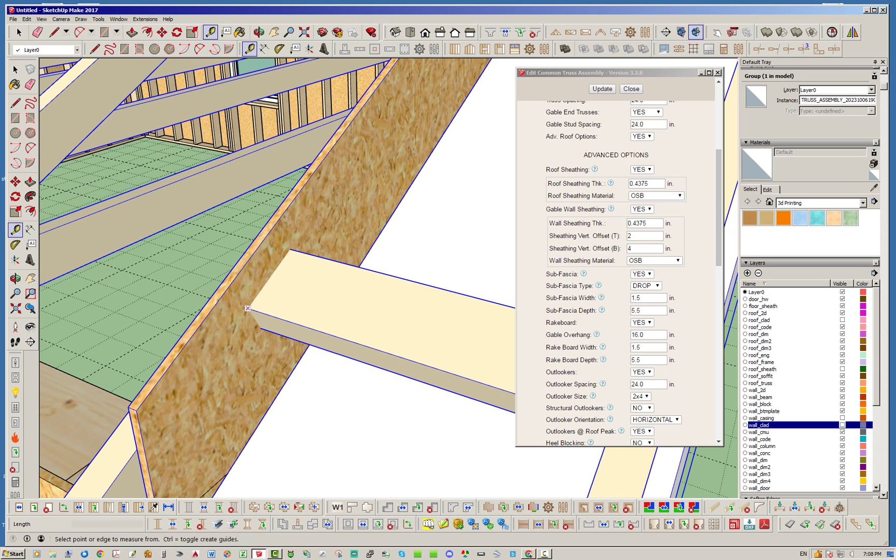
{"action": "left_click", "coordinate": [248, 308]}
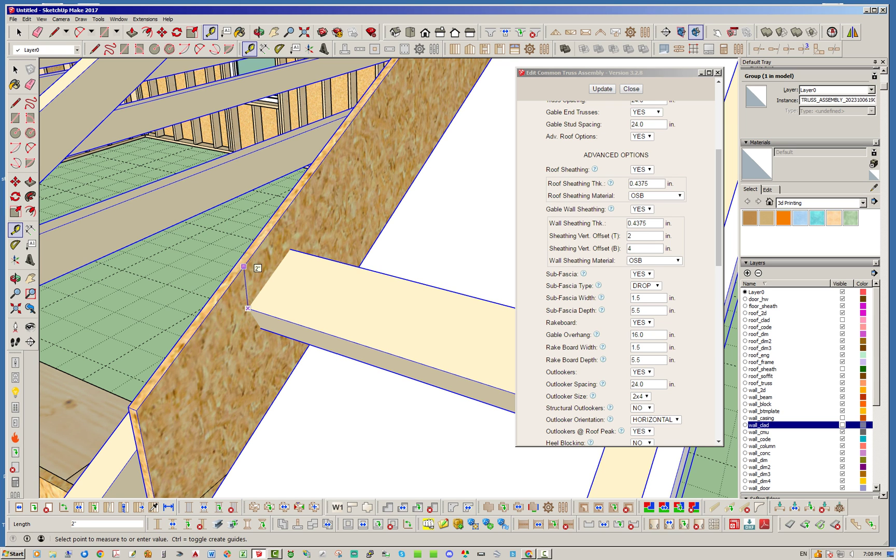
{"action": "key", "text": "space"}
{"action": "middle_click_drag", "start_coordinate": [280, 292], "coordinate": [218, 321]}
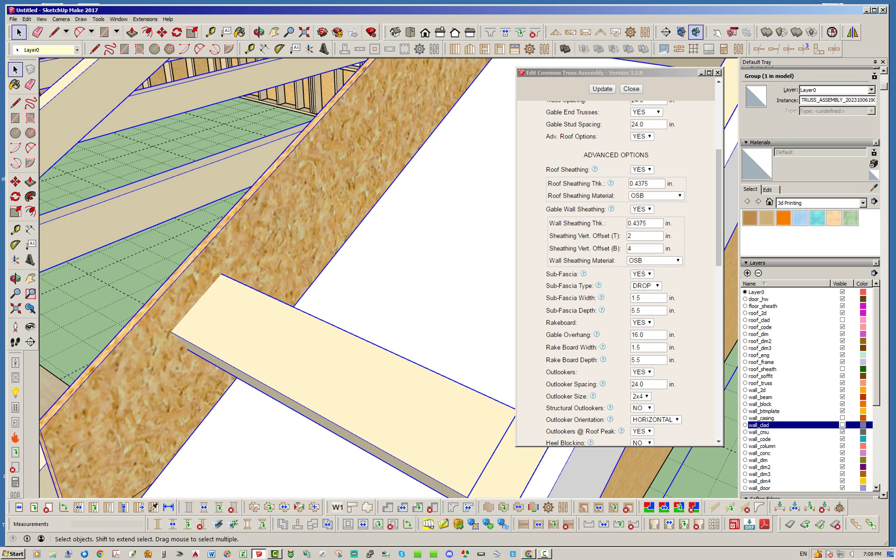
{"action": "middle_click_drag", "start_coordinate": [223, 319], "coordinate": [290, 288]}
Set both vertical offsets of the gable wall sheathing back to 0 and update the truss assembly.
{"action": "double_click", "coordinate": [632, 236]}
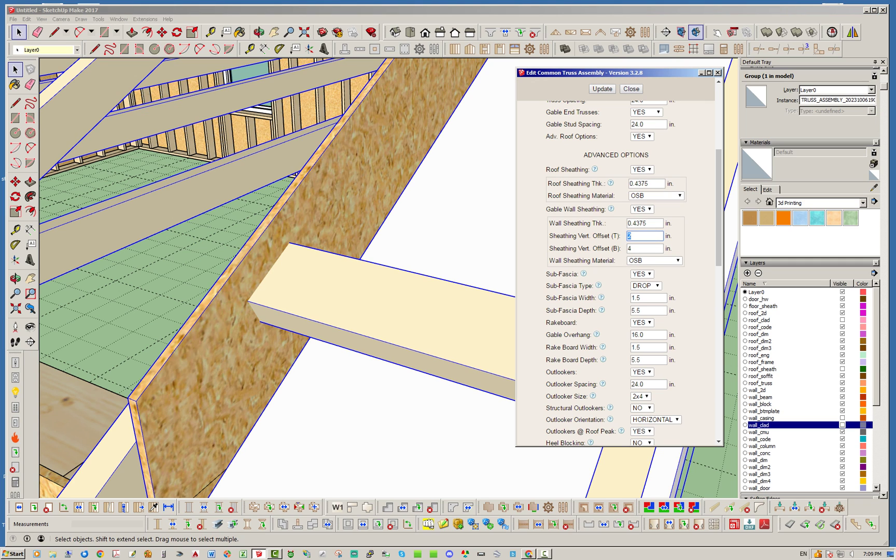
{"action": "type", "text": "0"}
{"action": "key", "text": "Tab"}
{"action": "type", "text": "0"}
{"action": "key", "text": "Tab"}
{"action": "left_click", "coordinate": [602, 89]}
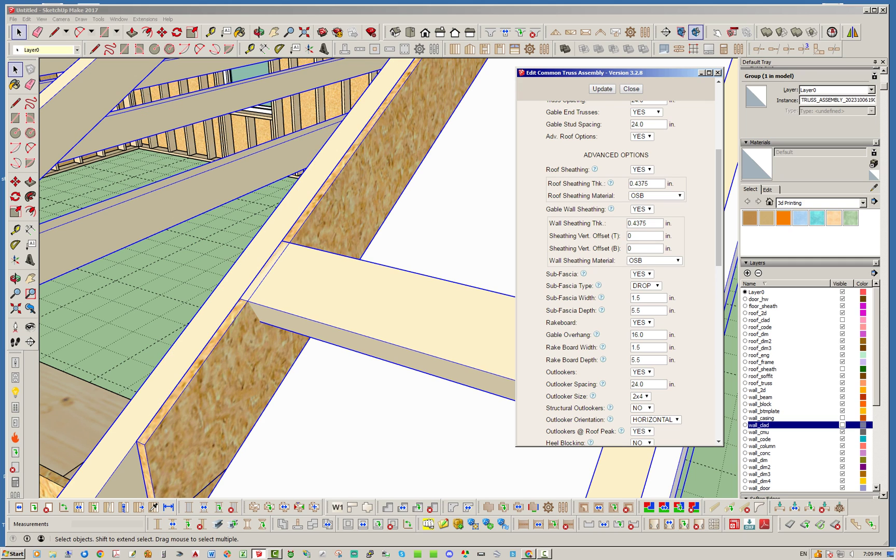
Draw a line about 2 13/16 in. long from the outlooker's upper corner down the gable sheathing face.
{"action": "middle_click_drag", "start_coordinate": [282, 306], "coordinate": [307, 235]}
{"action": "scroll", "coordinate": [307, 236], "scroll_direction": "up", "scroll_amount": 3}
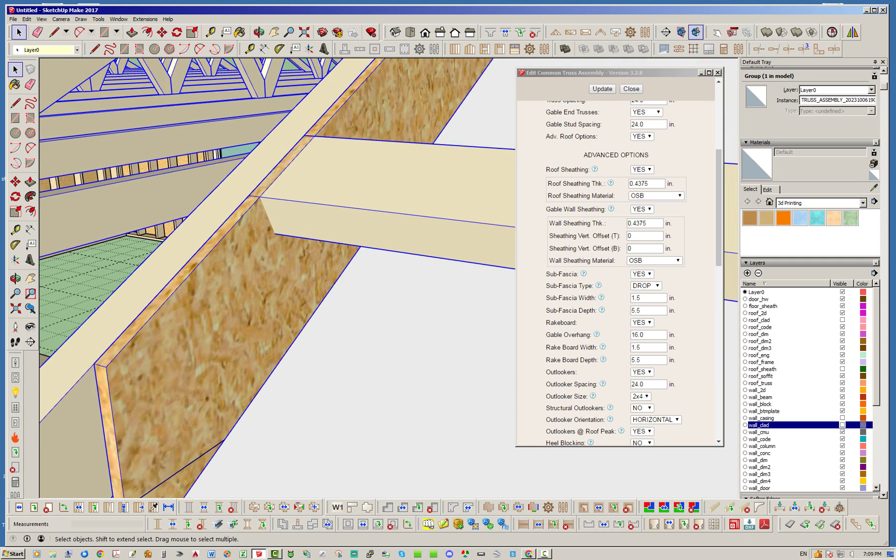
{"action": "scroll", "coordinate": [291, 210], "scroll_direction": "down", "scroll_amount": 2}
{"action": "scroll", "coordinate": [291, 210], "scroll_direction": "up", "scroll_amount": 4}
{"action": "middle_click_drag", "start_coordinate": [291, 210], "coordinate": [305, 232]}
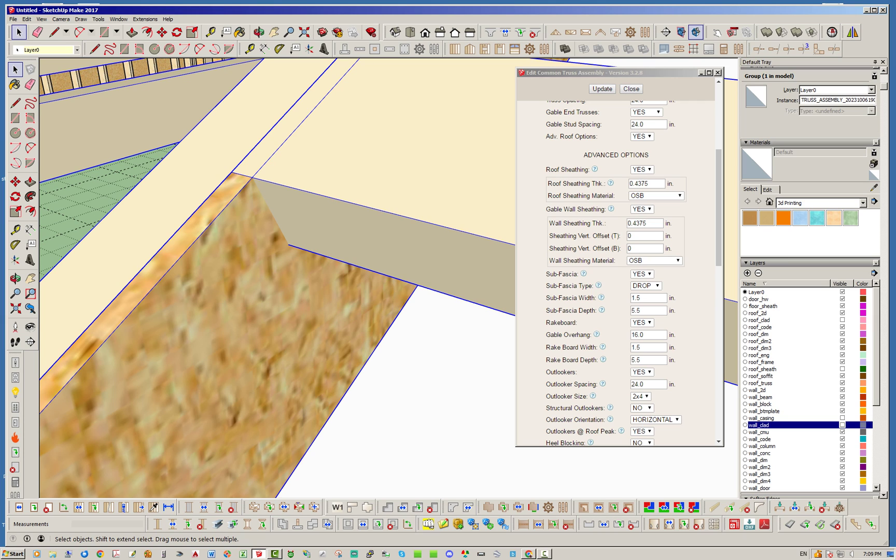
{"action": "left_click", "coordinate": [94, 49]}
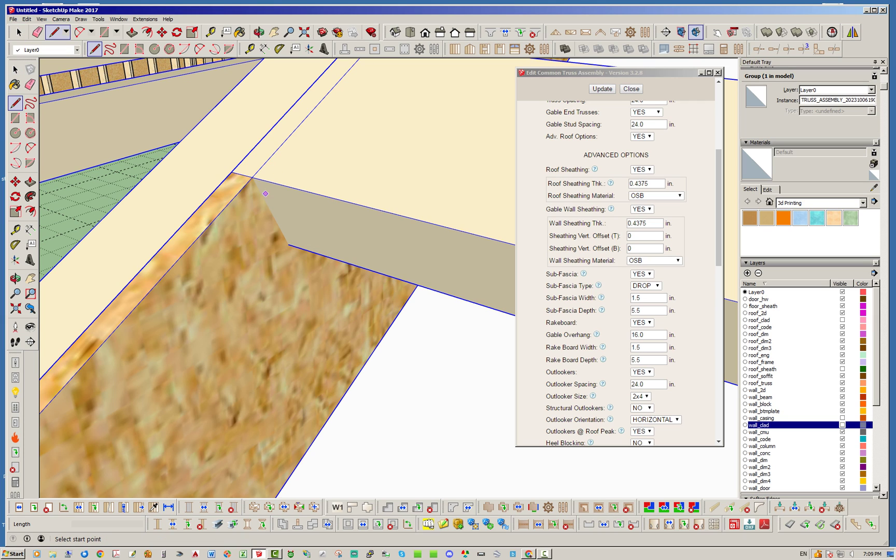
{"action": "left_click", "coordinate": [252, 178]}
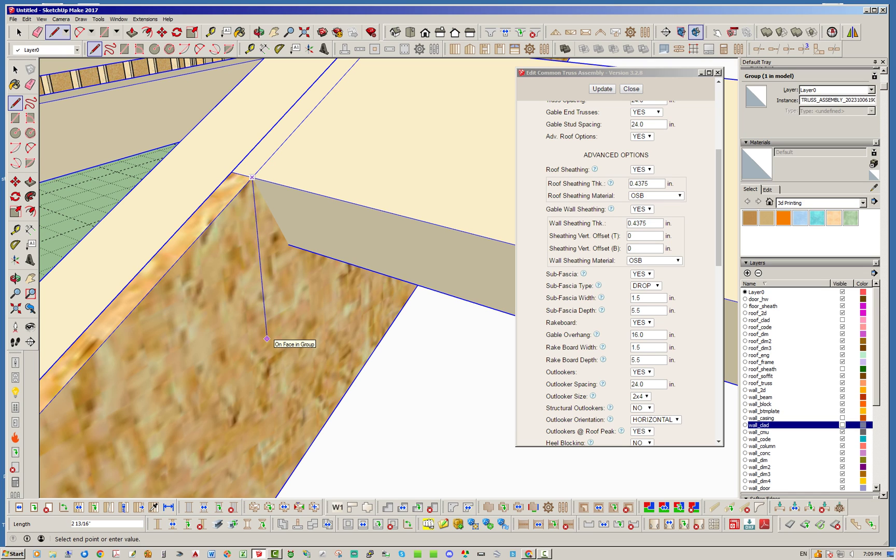
{"action": "left_click", "coordinate": [267, 339]}
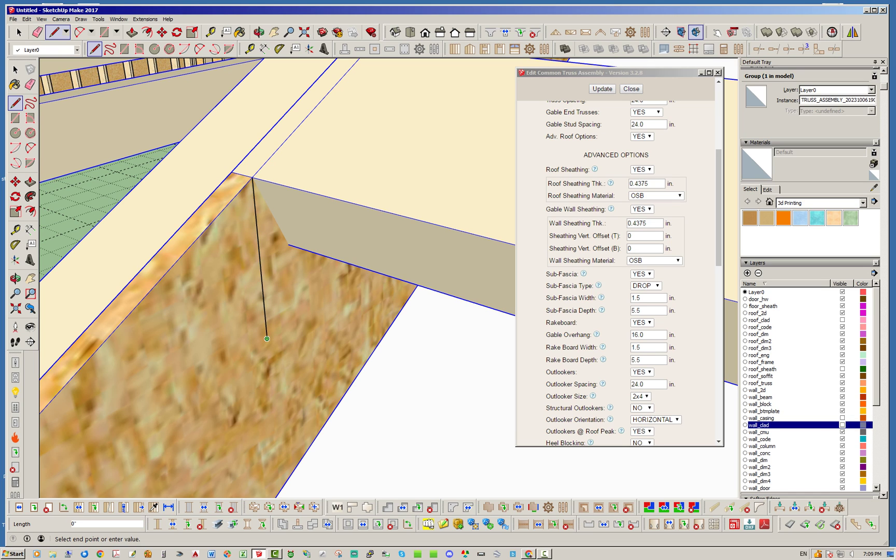
{"action": "key", "text": "Escape"}
Draw a slanted line from the outlooker's lower corner across the vertical line on the sheathing.
{"action": "left_click", "coordinate": [288, 244]}
{"action": "left_click", "coordinate": [217, 280]}
{"action": "key", "text": "Escape"}
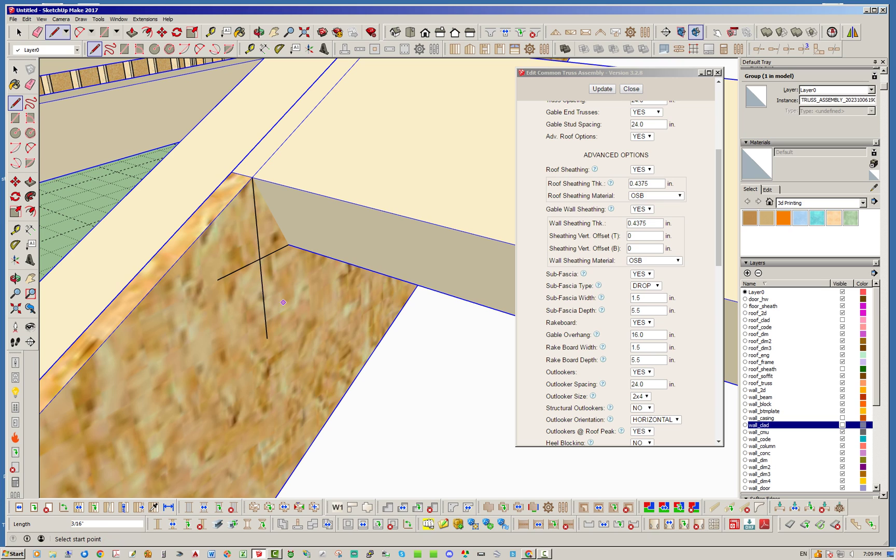
Draw a line along the outlooker's edge at the sheathing, from its upper corner to its lower corner.
{"action": "left_click", "coordinate": [252, 177]}
{"action": "left_click", "coordinate": [289, 244]}
{"action": "key", "text": "space"}
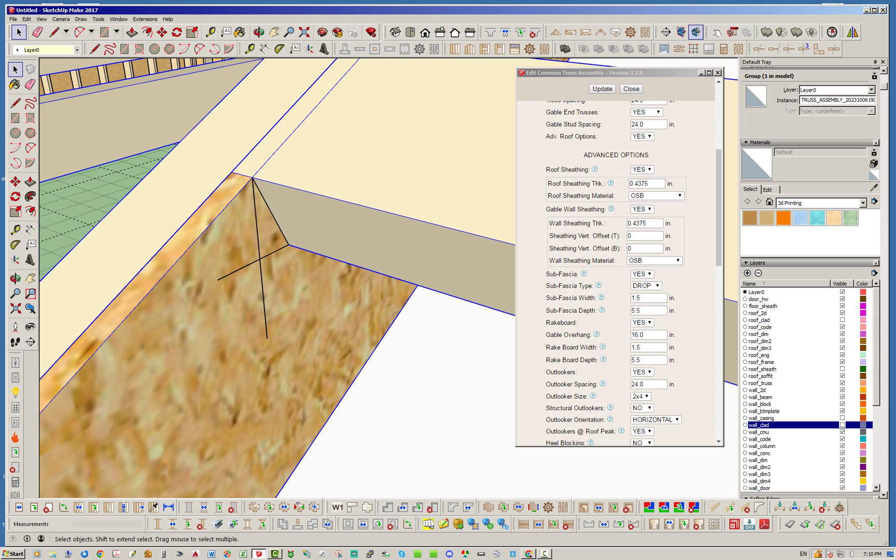
Delete both segments of the slanted line that crosses the vertical line on the sheathing.
{"action": "middle_click_drag", "start_coordinate": [283, 233], "coordinate": [291, 212]}
{"action": "middle_click_drag", "start_coordinate": [302, 271], "coordinate": [319, 265]}
{"action": "left_click", "coordinate": [240, 264]}
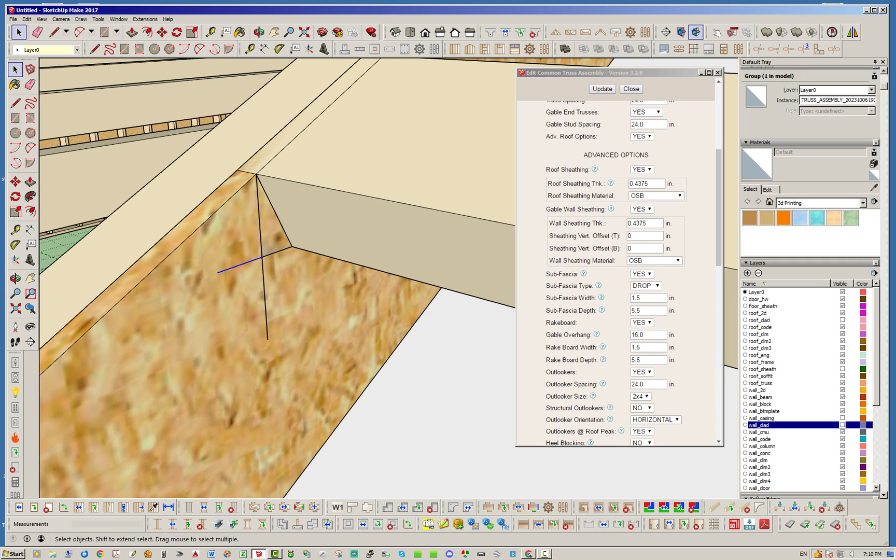
{"action": "key", "text": "Delete"}
{"action": "left_click", "coordinate": [276, 252]}
{"action": "key", "text": "Delete"}
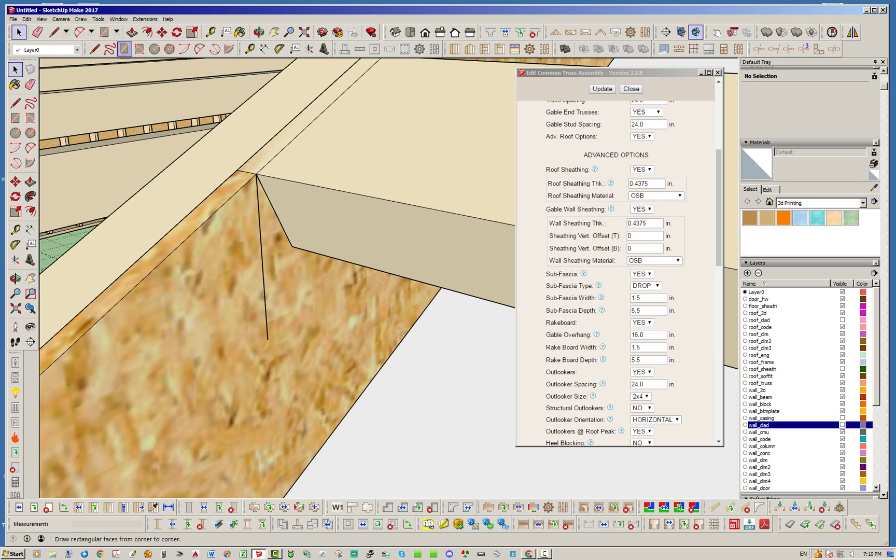
Draw a line from the outlooker's lower corner to the vertical line, closing a triangular face on the sheathing.
{"action": "left_click", "coordinate": [94, 49]}
{"action": "left_click", "coordinate": [291, 246]}
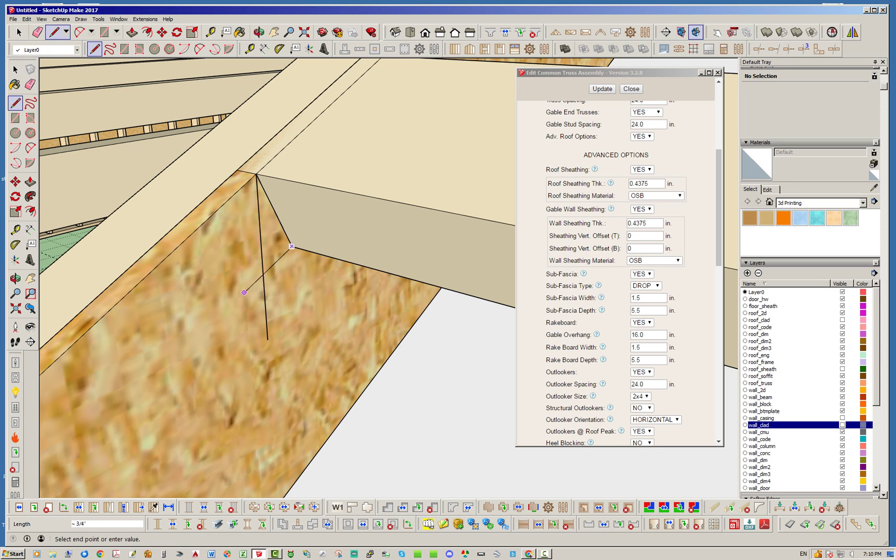
{"action": "middle_click_drag", "start_coordinate": [308, 282], "coordinate": [343, 224]}
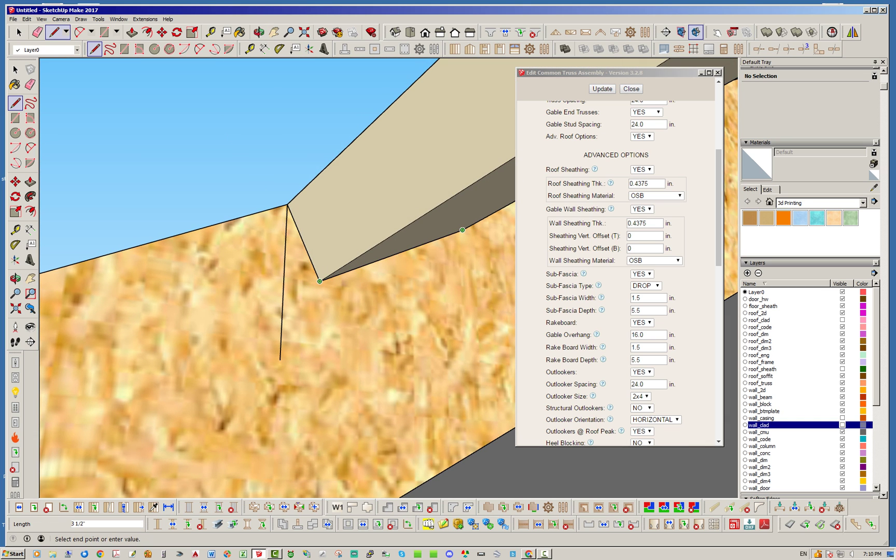
{"action": "key", "text": "Escape"}
{"action": "left_click", "coordinate": [320, 281]}
{"action": "left_click", "coordinate": [283, 295]}
{"action": "key", "text": "space"}
Delete the surplus line below the triangle and check the length of the triangle's vertical edge.
{"action": "middle_click_drag", "start_coordinate": [323, 316], "coordinate": [327, 415]}
{"action": "scroll", "coordinate": [279, 276], "scroll_direction": "up", "scroll_amount": 2}
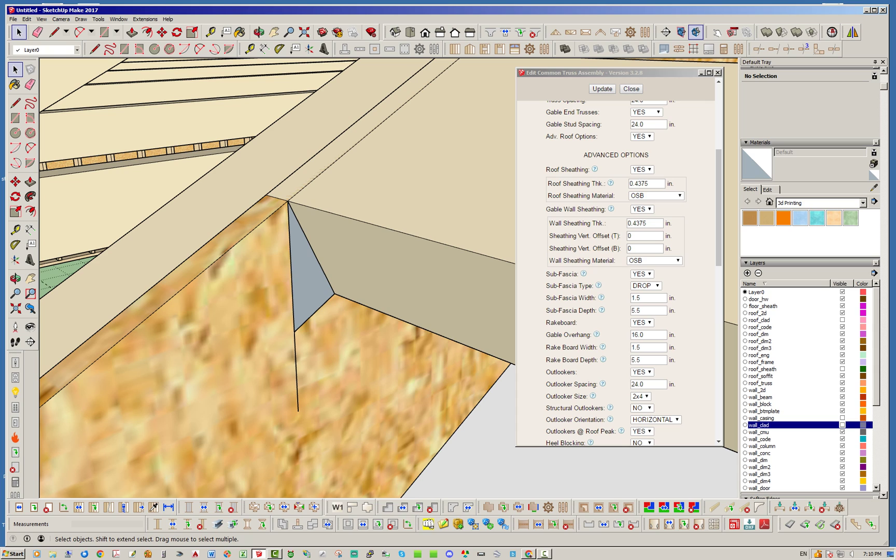
{"action": "left_click", "coordinate": [296, 369]}
{"action": "key", "text": "Delete"}
{"action": "left_click", "coordinate": [292, 271]}
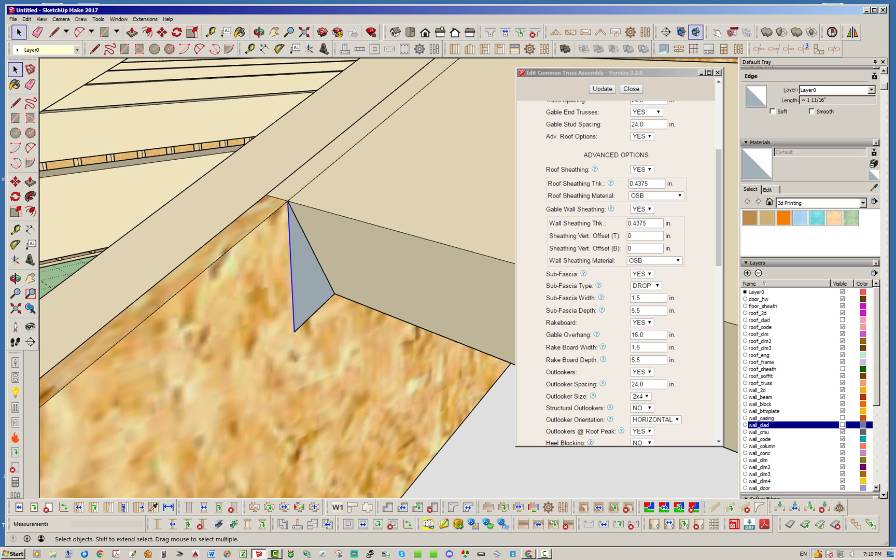
{"action": "mouse_move", "coordinate": [291, 272]}
{"action": "middle_mouse_down"}
{"action": "mouse_move", "coordinate": [327, 150]}
{"action": "mouse_move", "coordinate": [306, 171]}
{"action": "mouse_move", "coordinate": [295, 275]}
{"action": "middle_mouse_up"}
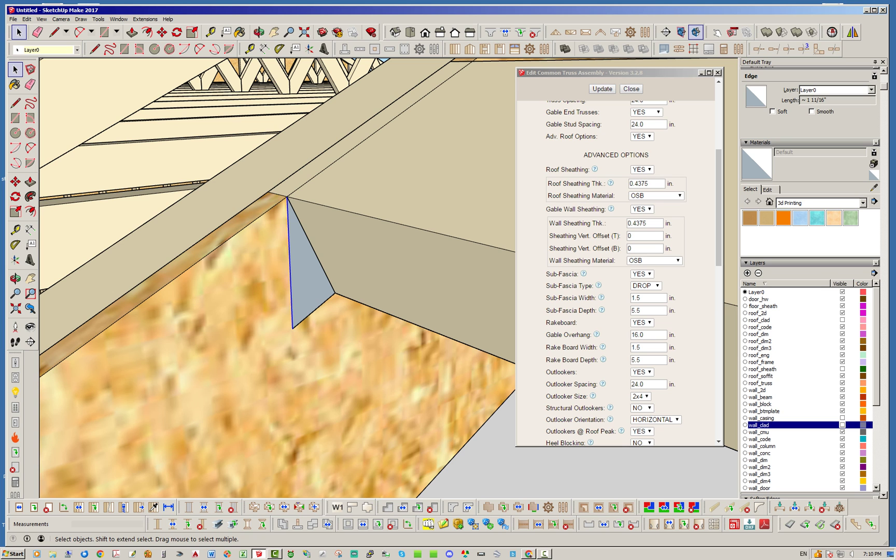
{"action": "middle_click_drag", "start_coordinate": [295, 233], "coordinate": [299, 322]}
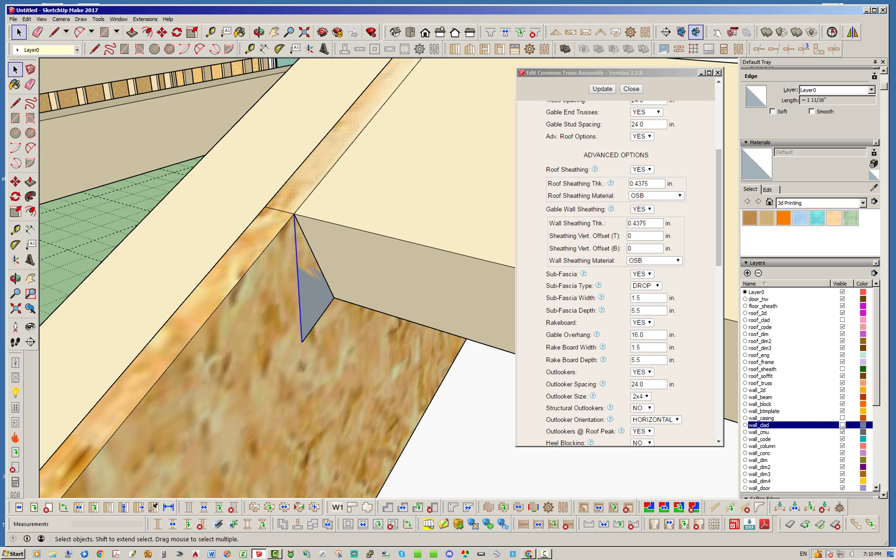
Draw a circle with a radius of about 5/16 in. centred on the outlooker's upper corner.
{"action": "left_click", "coordinate": [154, 49]}
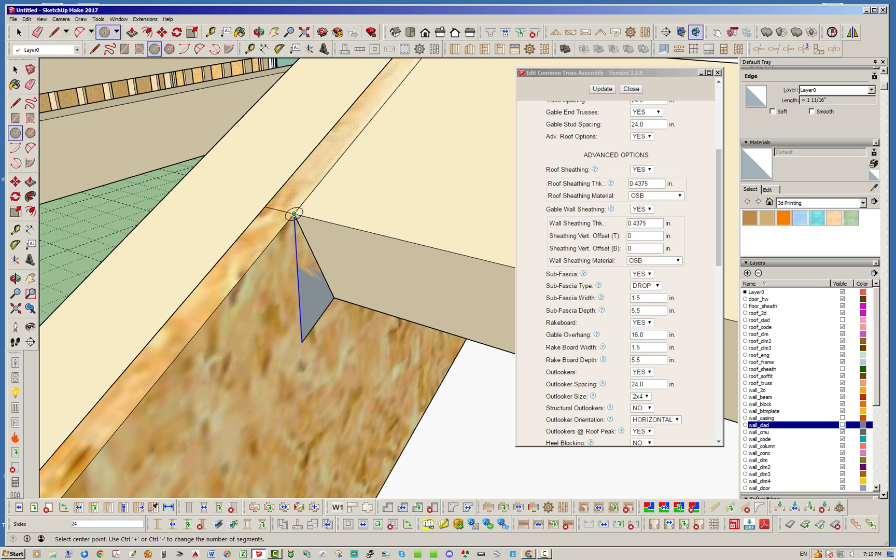
{"action": "left_click", "coordinate": [294, 213]}
{"action": "left_click", "coordinate": [295, 234]}
{"action": "key", "text": "space"}
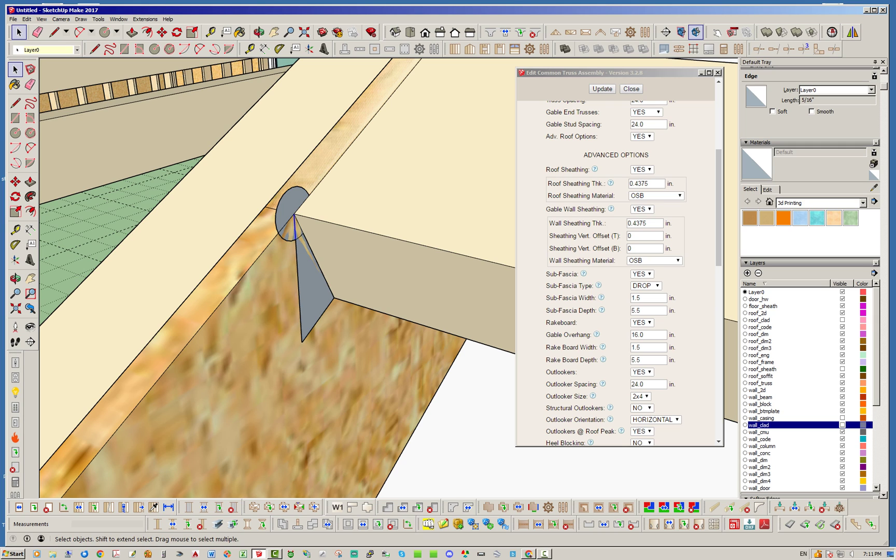
Dimension the triangle's vertical edge from the outlooker's upper corner to the lower endpoint.
{"action": "left_click", "coordinate": [264, 49]}
{"action": "left_click", "coordinate": [294, 213]}
{"action": "left_click", "coordinate": [301, 342]}
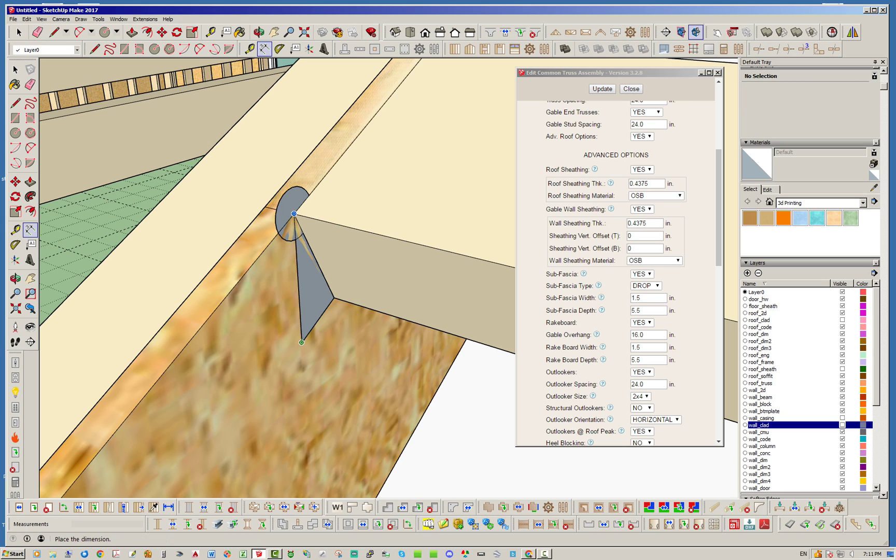
{"action": "left_click", "coordinate": [311, 333]}
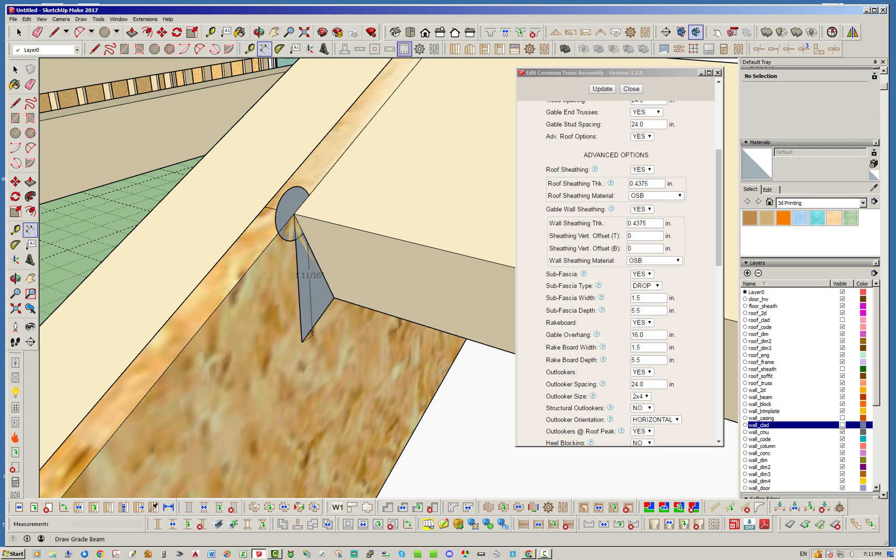
Set the model's length units to the Decimal format in inches.
{"action": "left_click", "coordinate": [118, 19]}
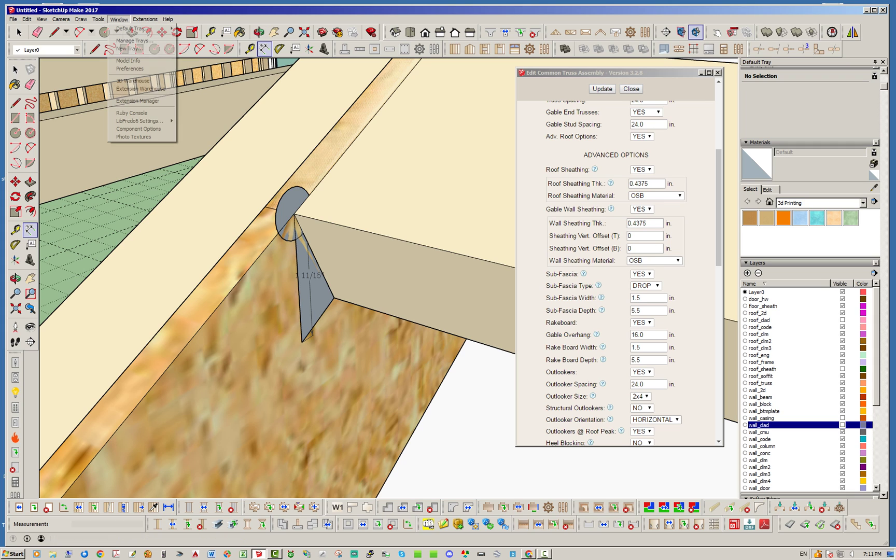
{"action": "left_click", "coordinate": [129, 60]}
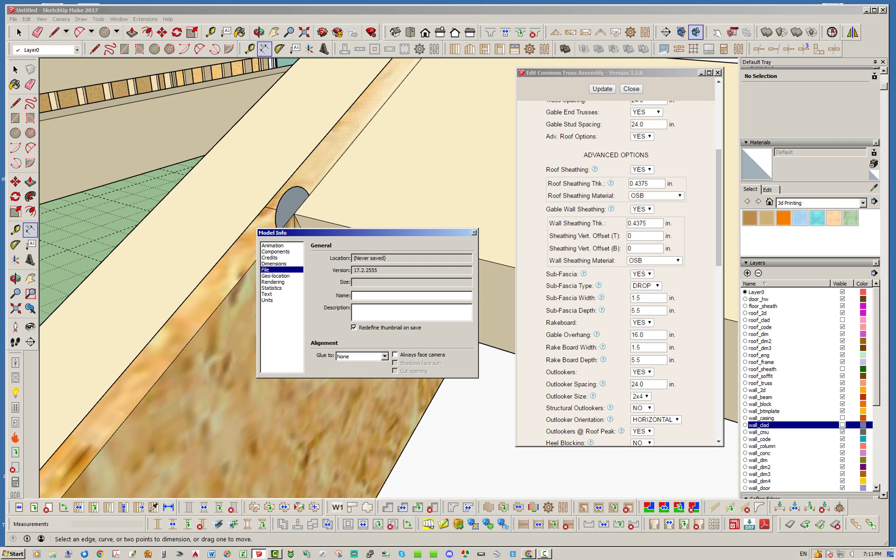
{"action": "left_click", "coordinate": [267, 300]}
{"action": "left_click", "coordinate": [367, 259]}
{"action": "left_click", "coordinate": [363, 273]}
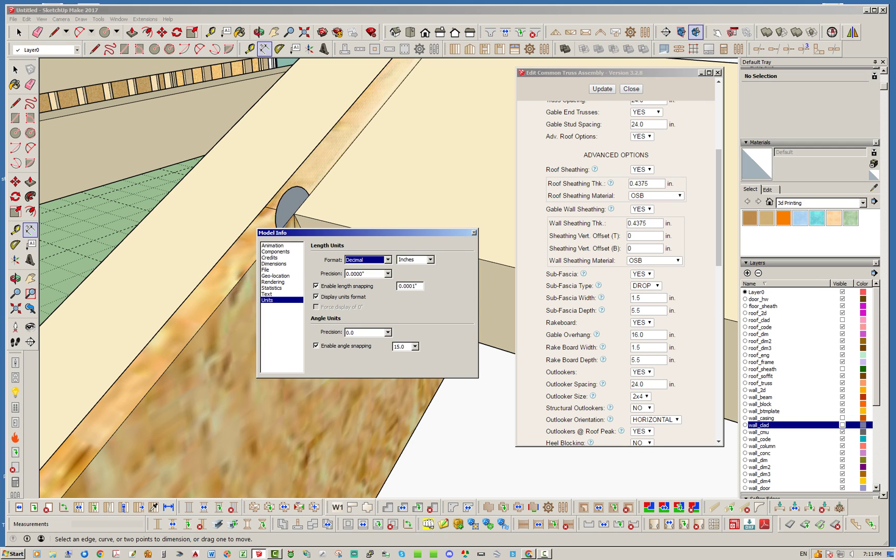
{"action": "left_click", "coordinate": [474, 233]}
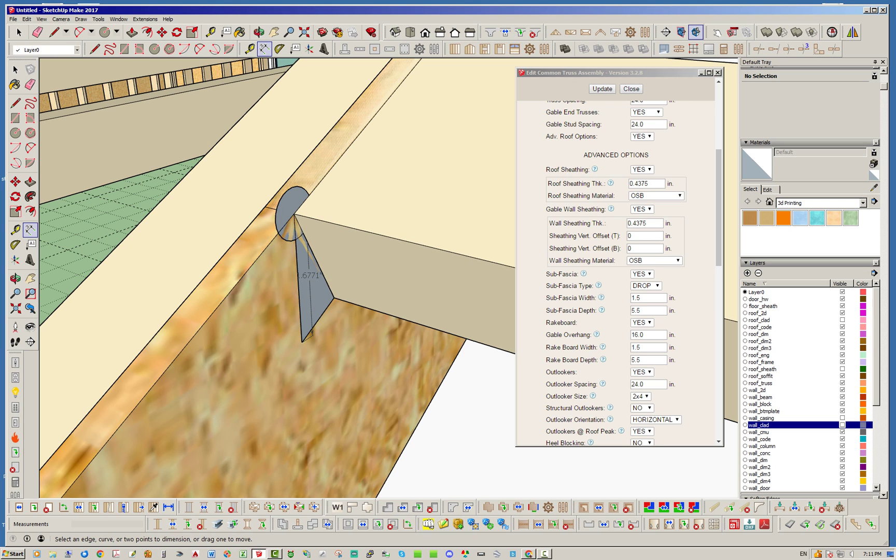
Delete the linear dimension from the triangle's vertical edge.
{"action": "left_click", "coordinate": [311, 333]}
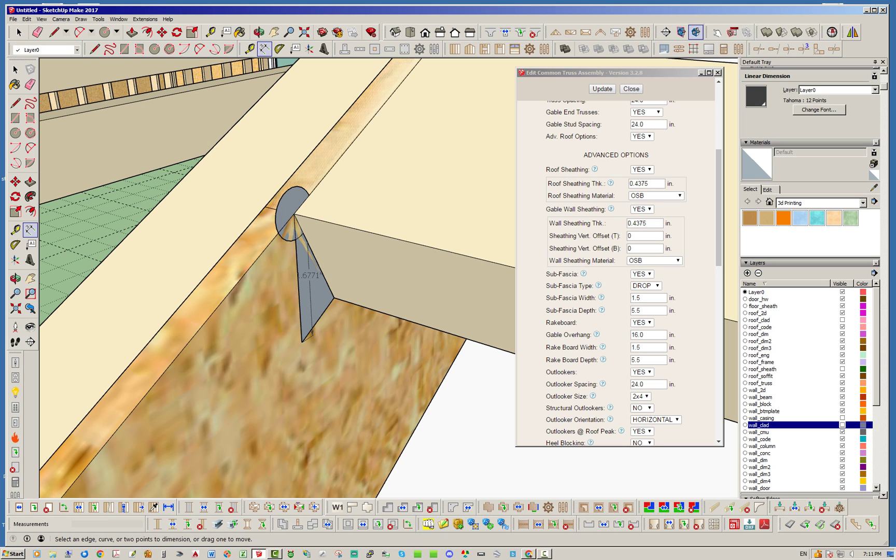
{"action": "key", "text": "space"}
{"action": "left_click", "coordinate": [310, 291]}
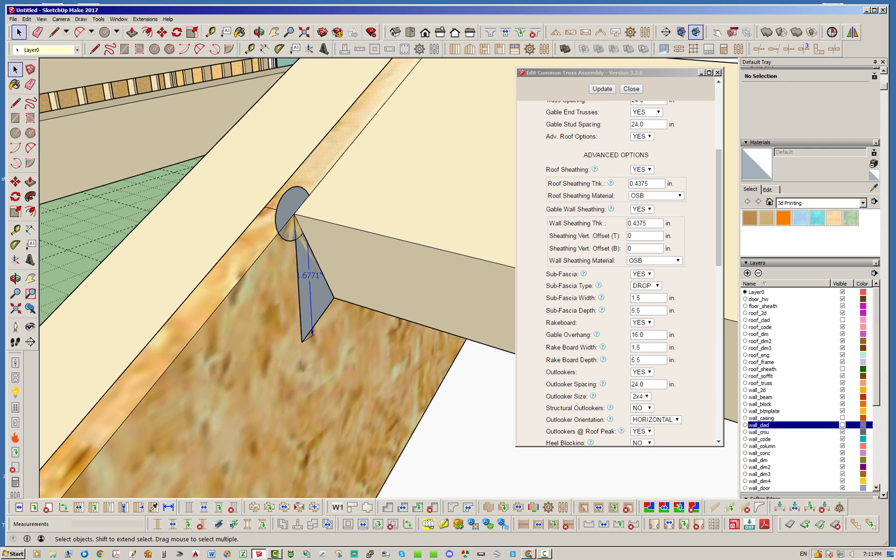
{"action": "key", "text": "Delete"}
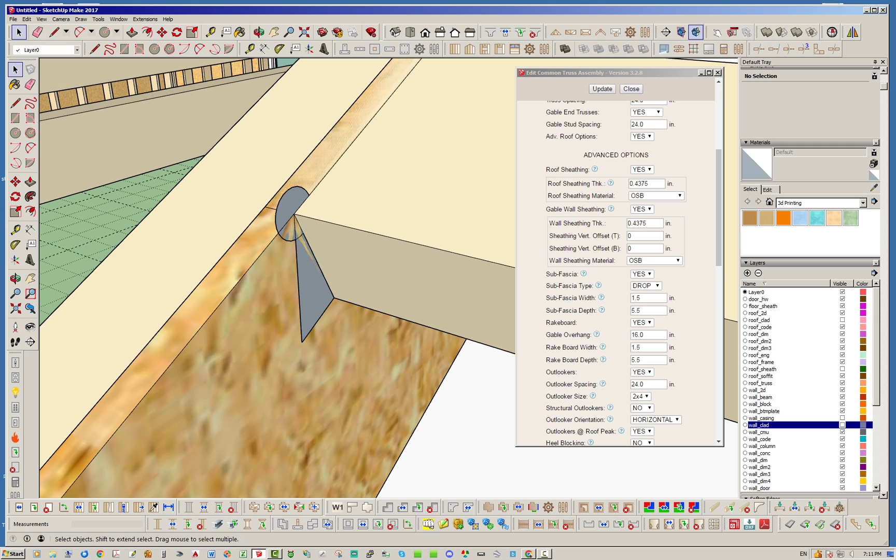
Set the gable wall sheathing's vertical offset (T) to -1.677 in. and update the truss assembly.
{"action": "double_click", "coordinate": [631, 236]}
{"action": "type", "text": "-1"}
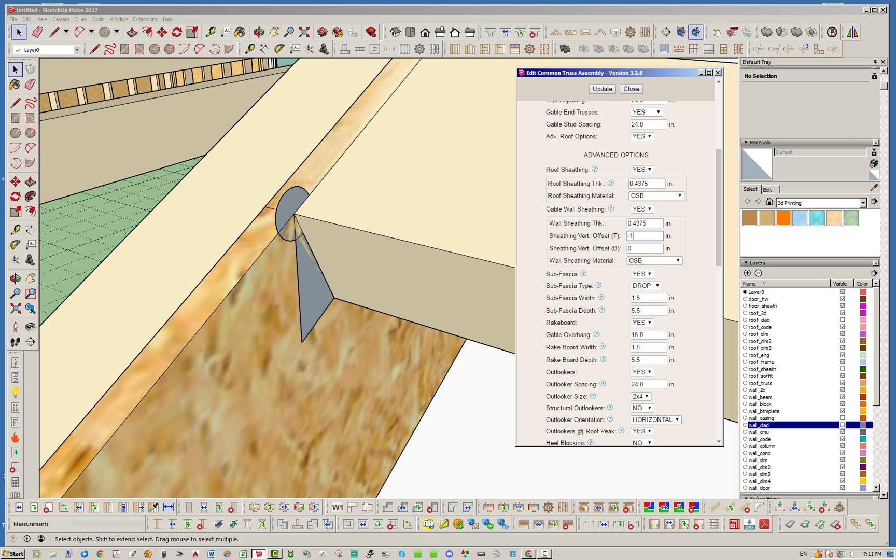
{"action": "type", "text": ".677"}
{"action": "key", "text": "Return"}
{"action": "left_click", "coordinate": [602, 90]}
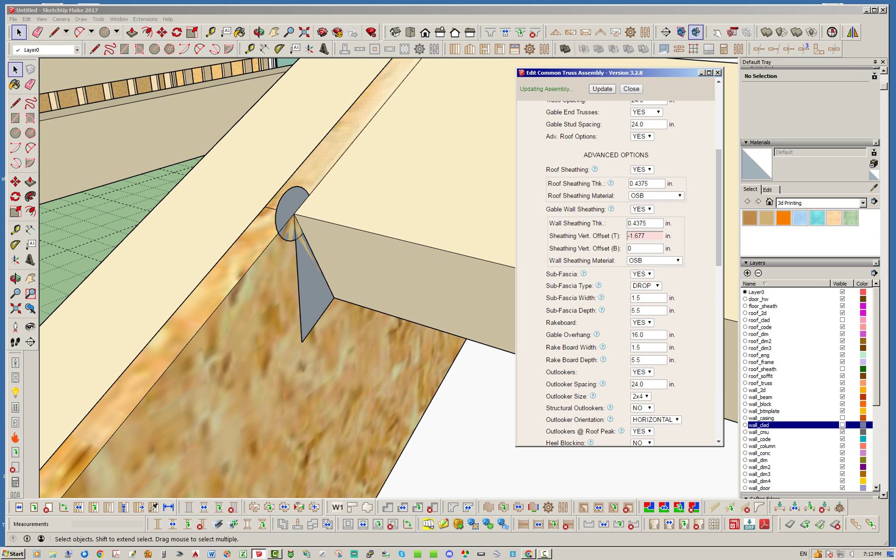
Examine the lowered top edge of the gable sheathing beneath the outlookers and around the eave corner.
{"action": "middle_click_drag", "start_coordinate": [311, 311], "coordinate": [334, 177]}
{"action": "middle_click_drag", "start_coordinate": [321, 290], "coordinate": [363, 310]}
{"action": "scroll", "coordinate": [363, 310], "scroll_direction": "down", "scroll_amount": 6}
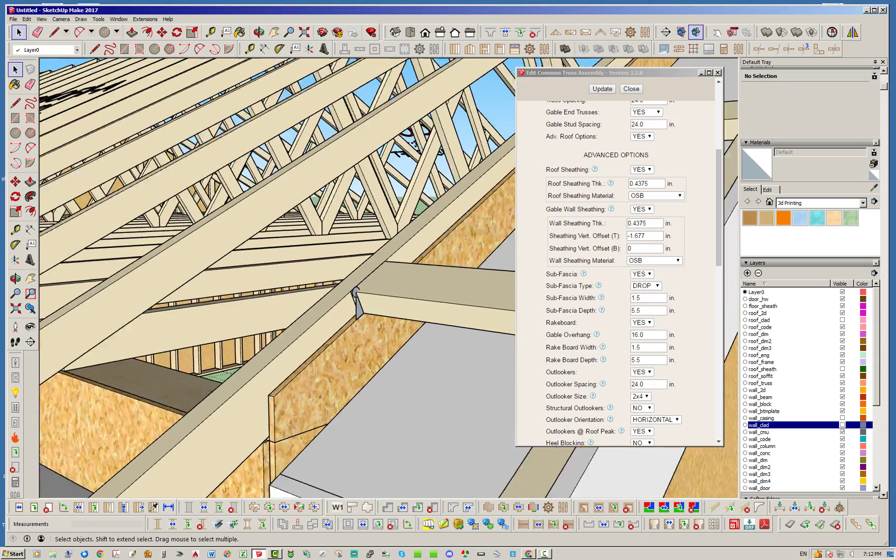
{"action": "scroll", "coordinate": [357, 300], "scroll_direction": "down", "scroll_amount": 8}
{"action": "scroll", "coordinate": [353, 306], "scroll_direction": "up", "scroll_amount": 7}
{"action": "scroll", "coordinate": [355, 293], "scroll_direction": "down", "scroll_amount": 6}
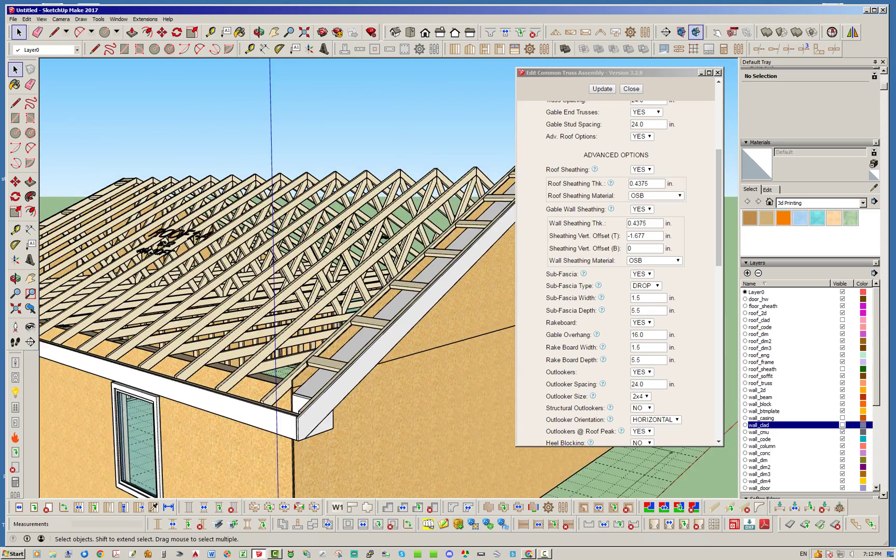
{"action": "scroll", "coordinate": [355, 293], "scroll_direction": "up", "scroll_amount": 3}
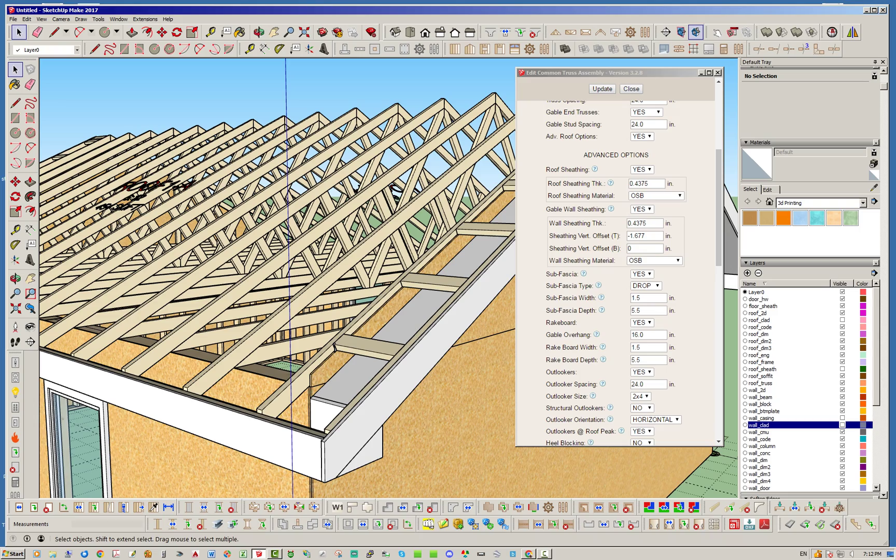
{"action": "middle_click_drag", "start_coordinate": [335, 343], "coordinate": [352, 387]}
{"action": "scroll", "coordinate": [335, 343], "scroll_direction": "up", "scroll_amount": 3}
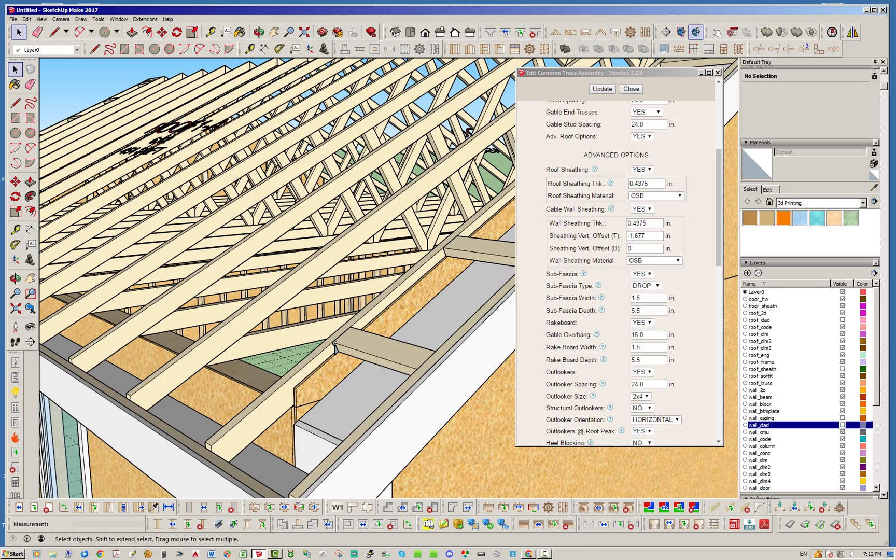
{"action": "mouse_move", "coordinate": [334, 345]}
{"action": "middle_mouse_down"}
{"action": "mouse_move", "coordinate": [316, 343]}
{"action": "mouse_move", "coordinate": [347, 347]}
{"action": "mouse_move", "coordinate": [336, 349]}
{"action": "middle_mouse_up"}
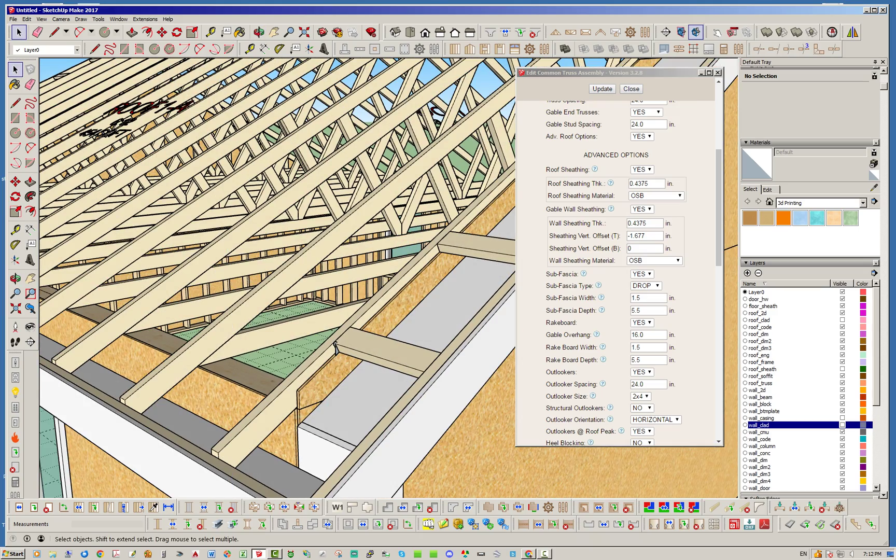
Delete the temporary triangle and circle drawn at the outlooker's corner.
{"action": "scroll", "coordinate": [335, 345], "scroll_direction": "up", "scroll_amount": 4}
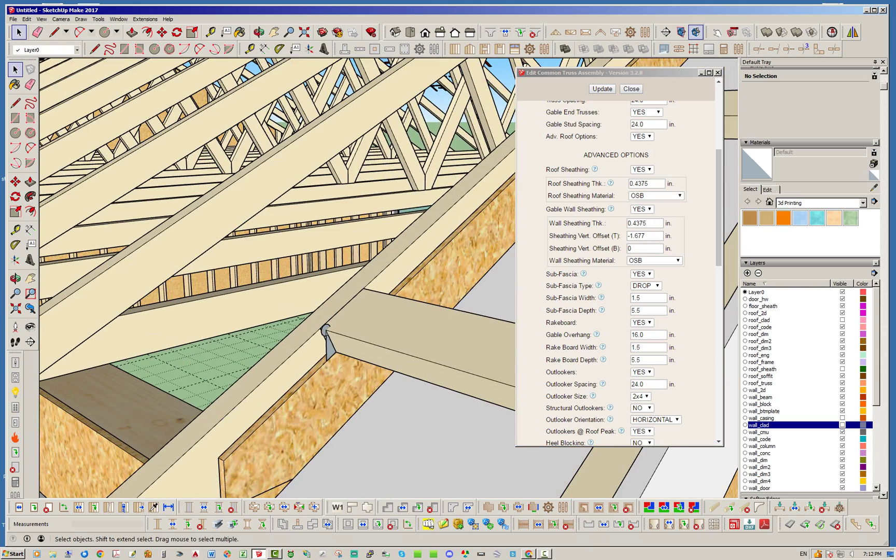
{"action": "left_click", "coordinate": [329, 343]}
{"action": "key", "text": "Delete"}
{"action": "scroll", "coordinate": [277, 278], "scroll_direction": "down", "scroll_amount": 5}
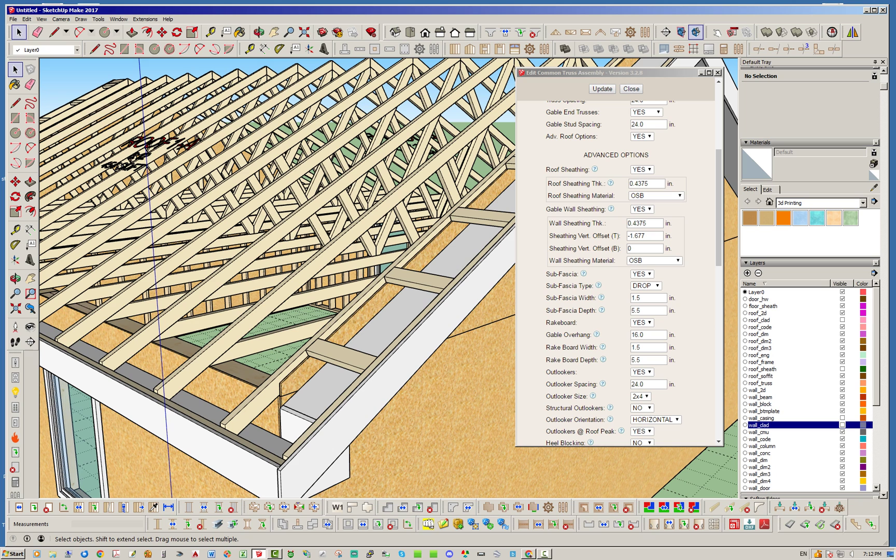
Show the wall_clad layer and examine the gable cladding beneath the outlookers near the eave corner.
{"action": "left_click", "coordinate": [641, 248]}
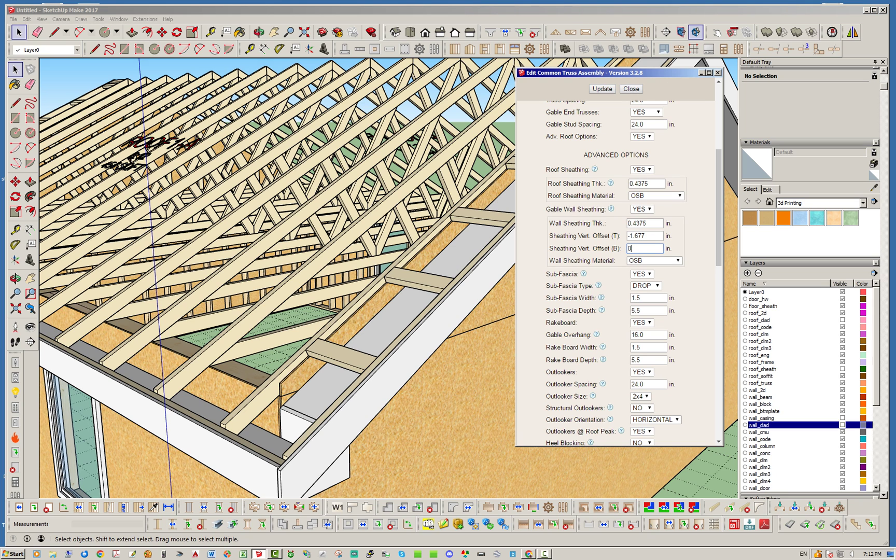
{"action": "scroll", "coordinate": [233, 280], "scroll_direction": "down", "scroll_amount": 3}
{"action": "scroll", "coordinate": [405, 265], "scroll_direction": "up", "scroll_amount": 4}
{"action": "scroll", "coordinate": [322, 265], "scroll_direction": "down", "scroll_amount": 4}
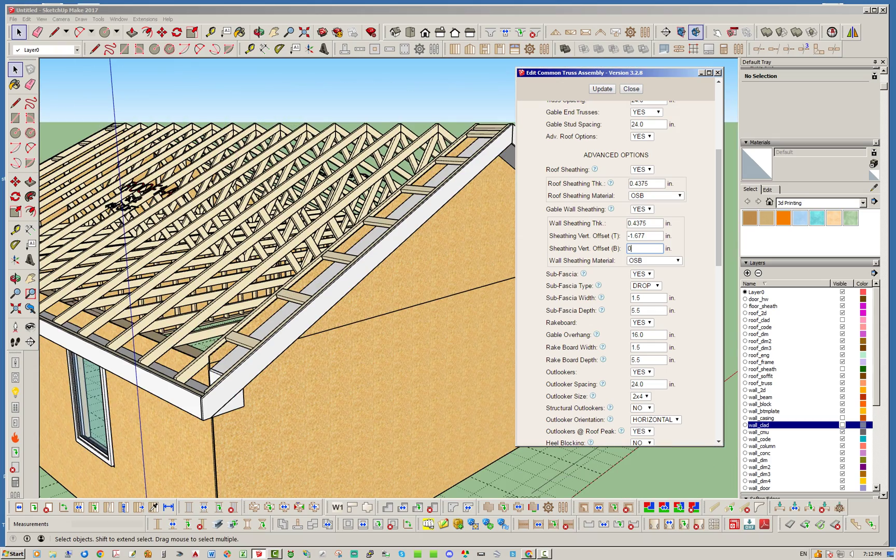
{"action": "scroll", "coordinate": [288, 277], "scroll_direction": "down", "scroll_amount": 2}
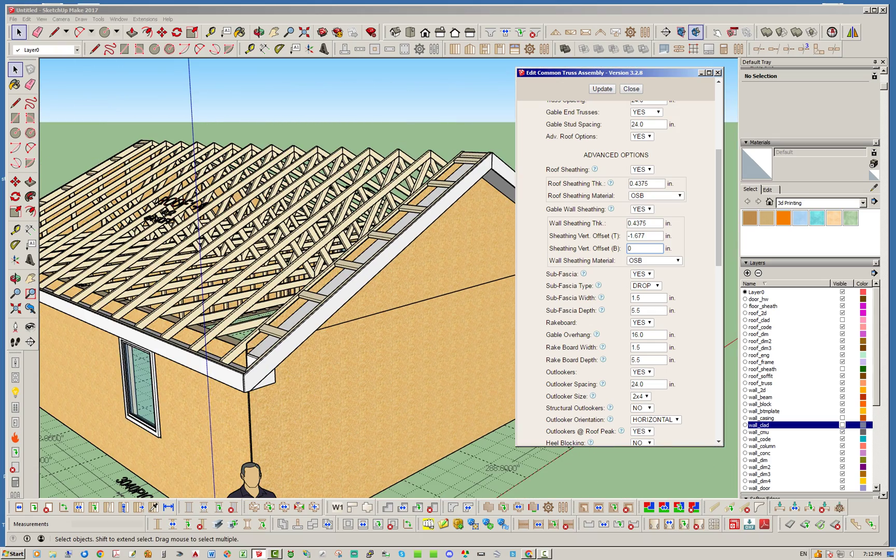
{"action": "left_click", "coordinate": [843, 425]}
{"action": "middle_click_drag", "start_coordinate": [321, 291], "coordinate": [306, 314]}
{"action": "scroll", "coordinate": [254, 339], "scroll_direction": "up", "scroll_amount": 5}
{"action": "middle_click_drag", "start_coordinate": [259, 337], "coordinate": [353, 410]}
{"action": "scroll", "coordinate": [358, 272], "scroll_direction": "up", "scroll_amount": 3}
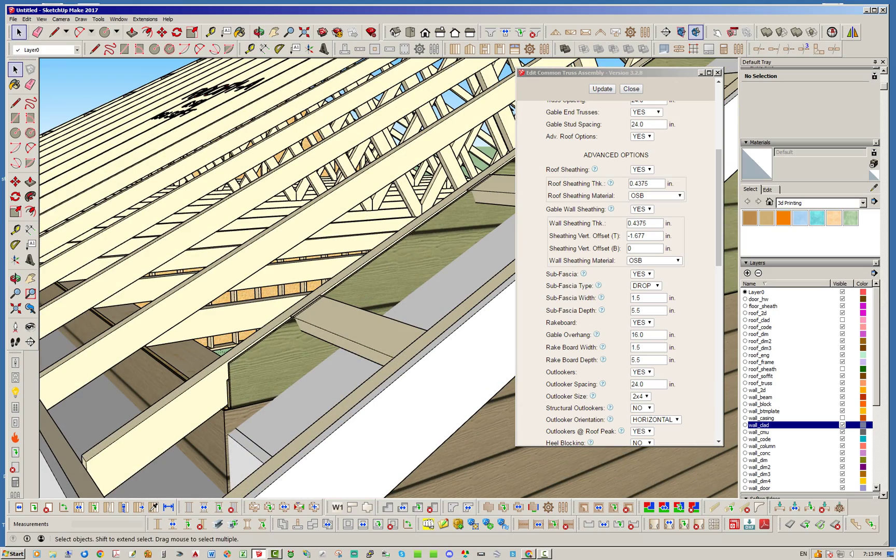
Draw a line about 160.65 in. long along the rake soffit's inner edge from the eave corner to the gable peak.
{"action": "middle_click_drag", "start_coordinate": [352, 394], "coordinate": [311, 248]}
{"action": "mouse_move", "coordinate": [357, 301]}
{"action": "middle_mouse_down"}
{"action": "mouse_move", "coordinate": [363, 312]}
{"action": "mouse_move", "coordinate": [326, 275]}
{"action": "middle_mouse_up"}
{"action": "key", "text": "l"}
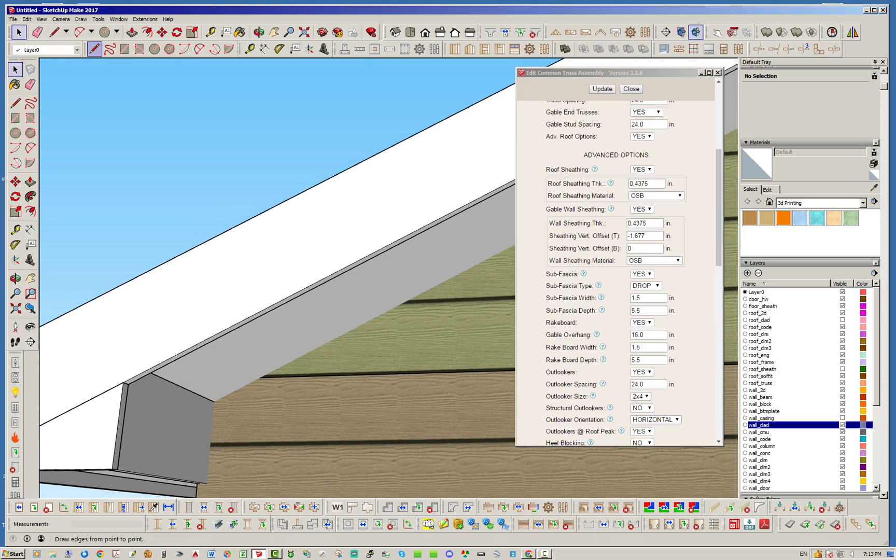
{"action": "left_click", "coordinate": [215, 402]}
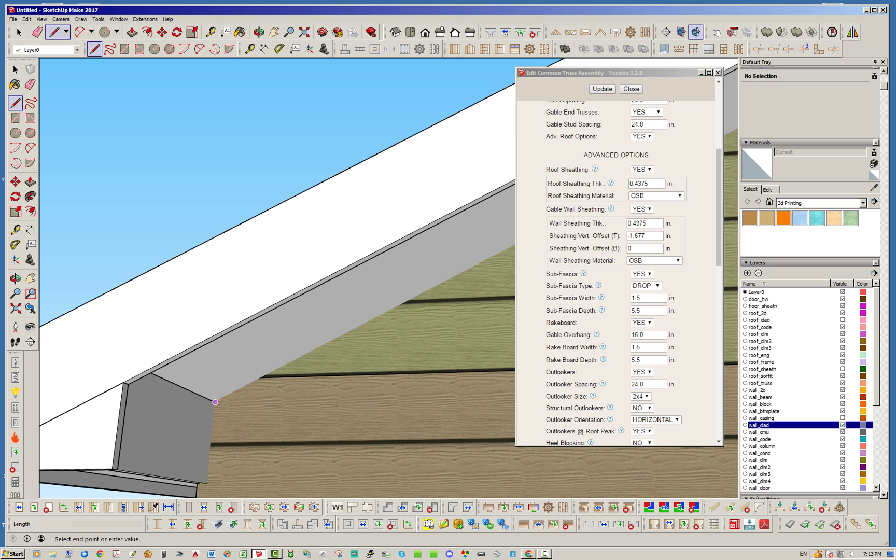
{"action": "scroll", "coordinate": [239, 417], "scroll_direction": "down", "scroll_amount": 8}
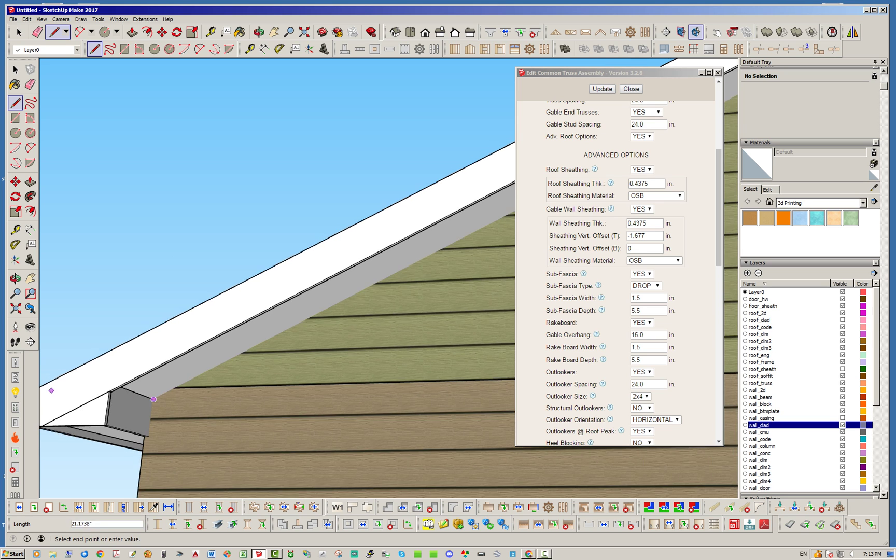
{"action": "scroll", "coordinate": [342, 268], "scroll_direction": "up", "scroll_amount": 7}
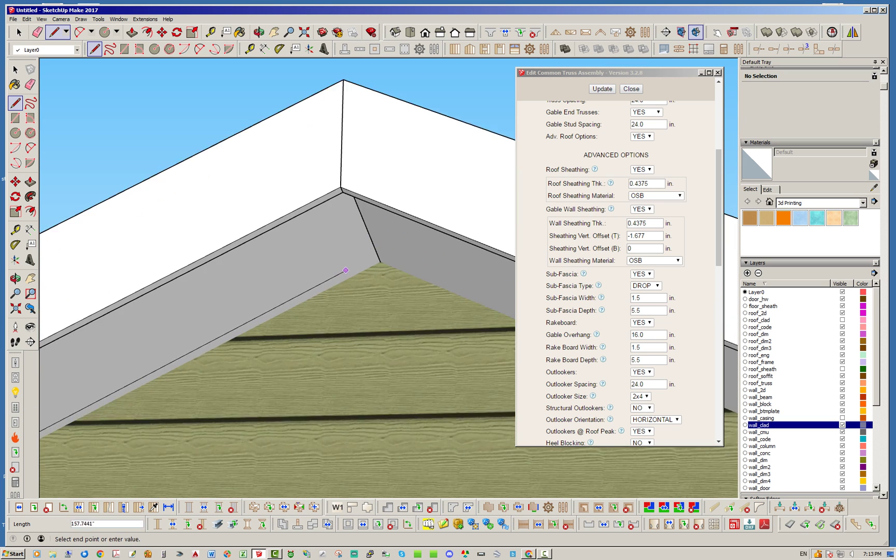
{"action": "middle_click_drag", "start_coordinate": [393, 255], "coordinate": [450, 313]}
{"action": "scroll", "coordinate": [441, 307], "scroll_direction": "down", "scroll_amount": 8}
{"action": "key", "text": "space"}
{"action": "scroll", "coordinate": [168, 395], "scroll_direction": "up", "scroll_amount": 9}
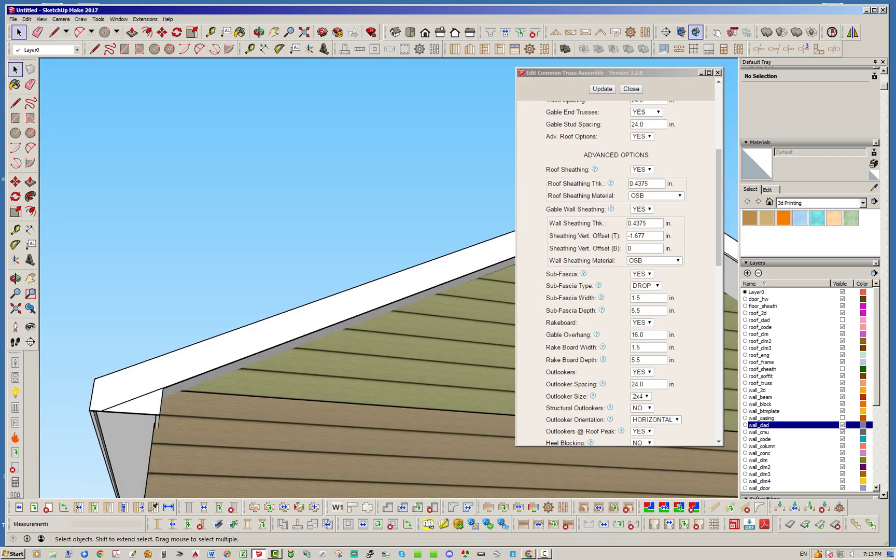
{"action": "middle_click_drag", "start_coordinate": [169, 395], "coordinate": [263, 473]}
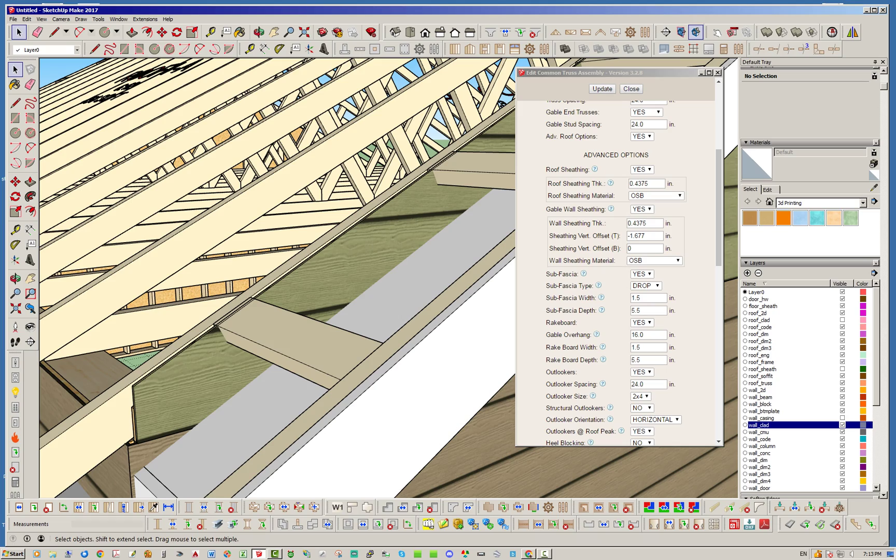
{"action": "mouse_move", "coordinate": [270, 331]}
{"action": "middle_mouse_down"}
{"action": "mouse_move", "coordinate": [290, 384]}
{"action": "mouse_move", "coordinate": [311, 223]}
{"action": "mouse_move", "coordinate": [301, 182]}
{"action": "mouse_move", "coordinate": [322, 210]}
{"action": "mouse_move", "coordinate": [291, 337]}
{"action": "mouse_move", "coordinate": [269, 343]}
{"action": "mouse_move", "coordinate": [316, 200]}
{"action": "mouse_move", "coordinate": [295, 295]}
{"action": "mouse_move", "coordinate": [273, 326]}
{"action": "middle_mouse_up"}
{"action": "left_click", "coordinate": [94, 50]}
{"action": "middle_click_drag", "start_coordinate": [420, 360], "coordinate": [352, 259]}
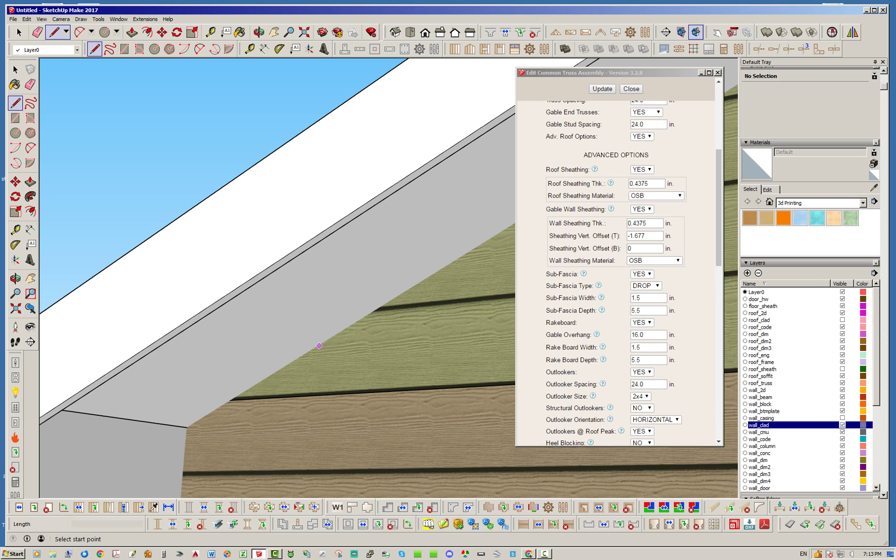
{"action": "left_click", "coordinate": [317, 347]}
{"action": "middle_click_drag", "start_coordinate": [282, 265], "coordinate": [380, 358]}
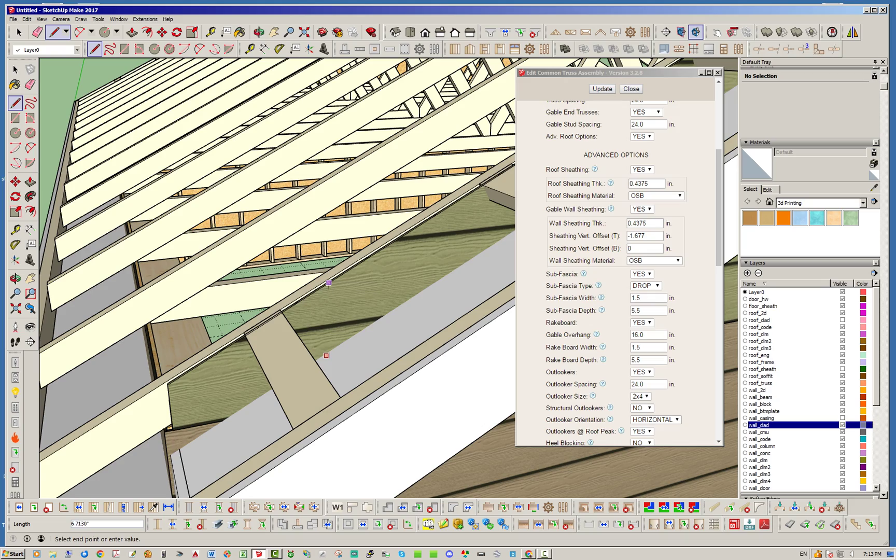
{"action": "key", "text": "Escape"}
{"action": "middle_click_drag", "start_coordinate": [322, 287], "coordinate": [348, 303]}
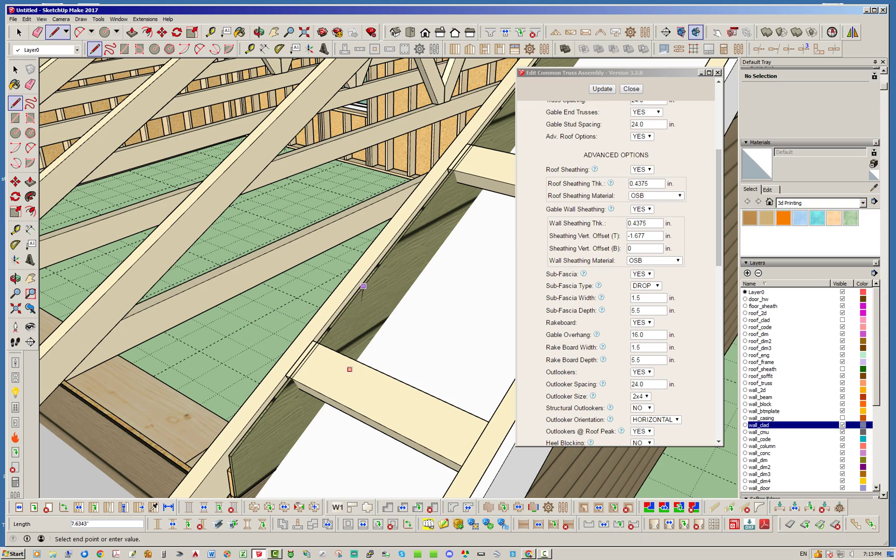
{"action": "key", "text": "space"}
Delete the line drawn along the rake soffit's inner edge.
{"action": "middle_click_drag", "start_coordinate": [354, 353], "coordinate": [350, 223]}
{"action": "scroll", "coordinate": [342, 296], "scroll_direction": "up", "scroll_amount": 3}
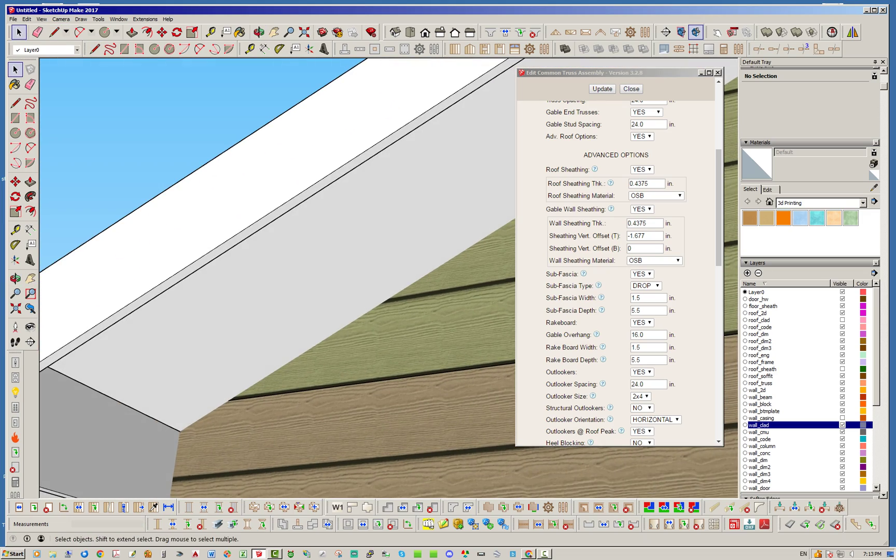
{"action": "middle_click_drag", "start_coordinate": [342, 295], "coordinate": [376, 275]}
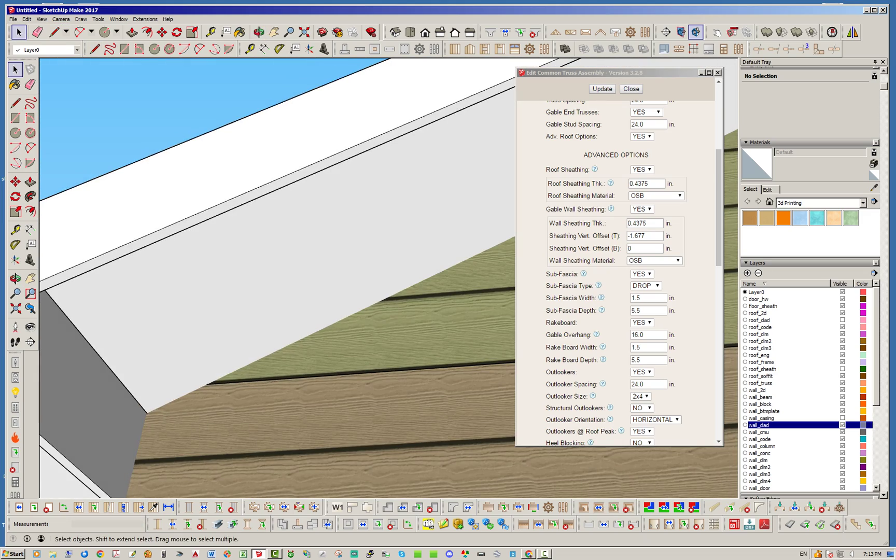
{"action": "scroll", "coordinate": [73, 409], "scroll_direction": "down", "scroll_amount": 8}
{"action": "scroll", "coordinate": [378, 266], "scroll_direction": "up", "scroll_amount": 8}
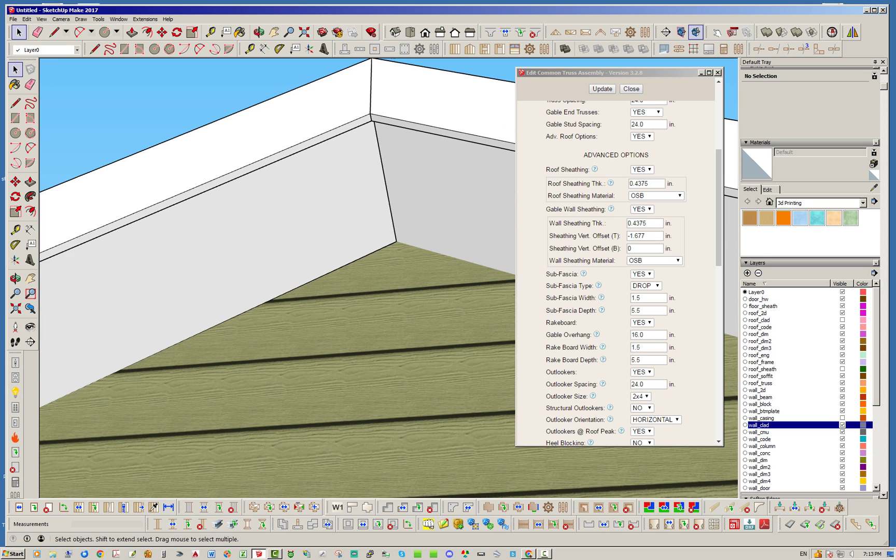
{"action": "left_click", "coordinate": [363, 192]}
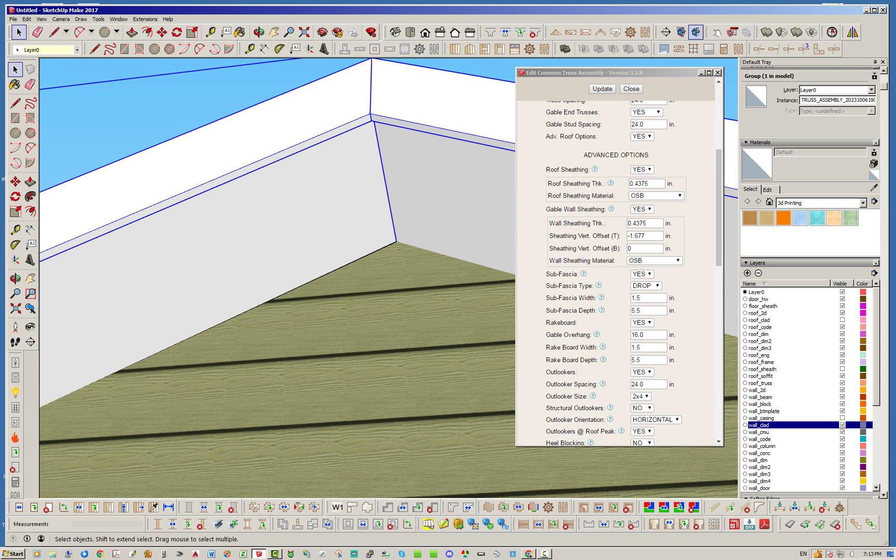
{"action": "scroll", "coordinate": [390, 237], "scroll_direction": "up", "scroll_amount": 5}
{"action": "left_click", "coordinate": [384, 265]}
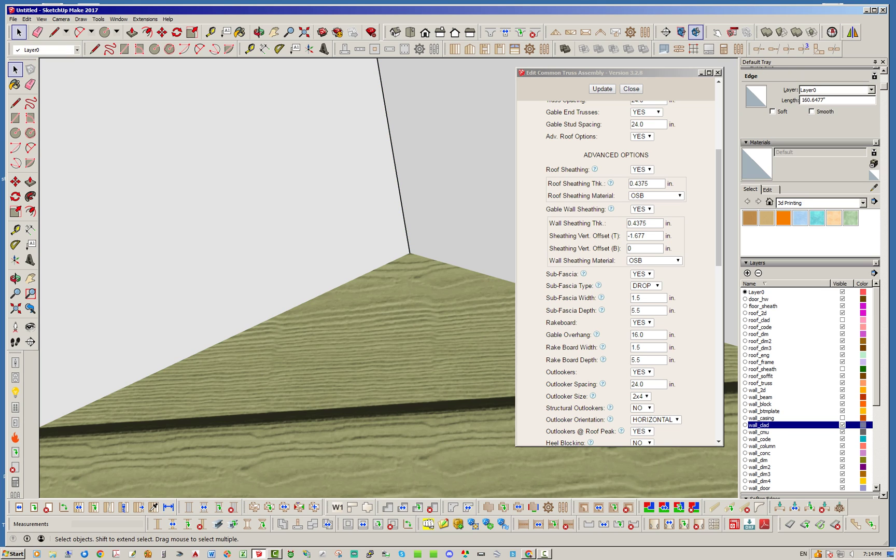
Draw a line about 160.65 in. long from the soffit's inner corner at the gable peak to its inner corner at the eave.
{"action": "left_click", "coordinate": [95, 49]}
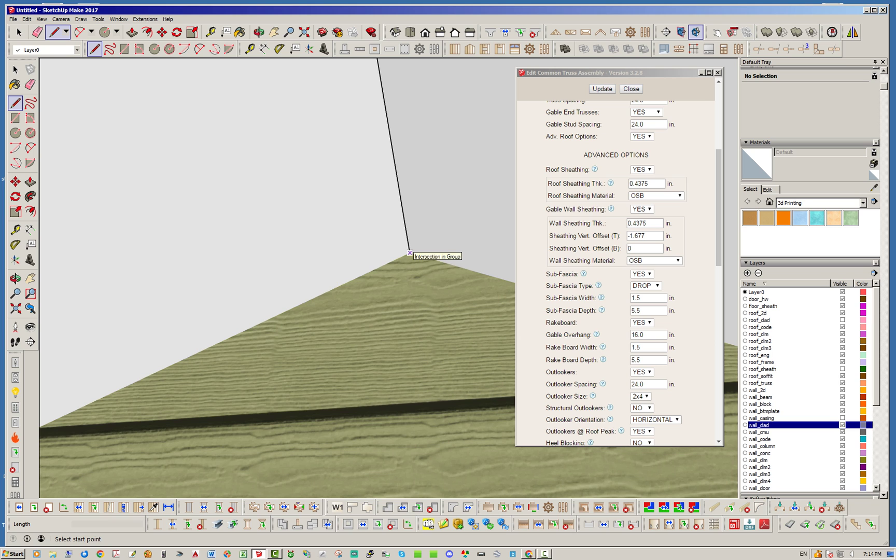
{"action": "left_click", "coordinate": [409, 253]}
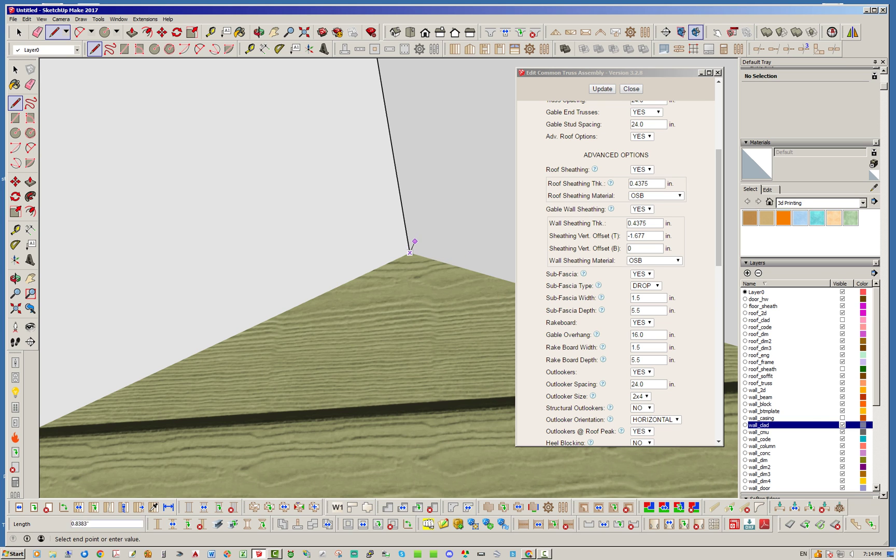
{"action": "scroll", "coordinate": [467, 239], "scroll_direction": "up", "scroll_amount": 2}
{"action": "scroll", "coordinate": [484, 234], "scroll_direction": "down", "scroll_amount": 10}
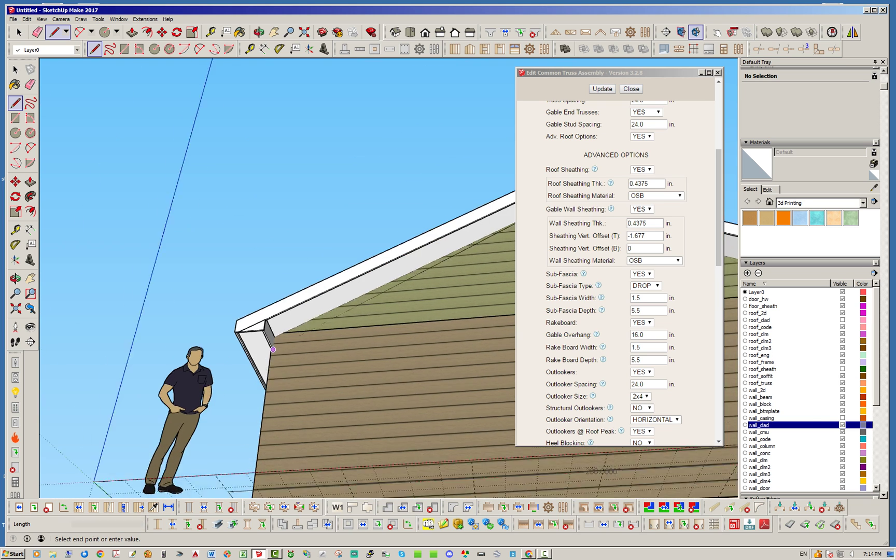
{"action": "scroll", "coordinate": [293, 317], "scroll_direction": "up", "scroll_amount": 6}
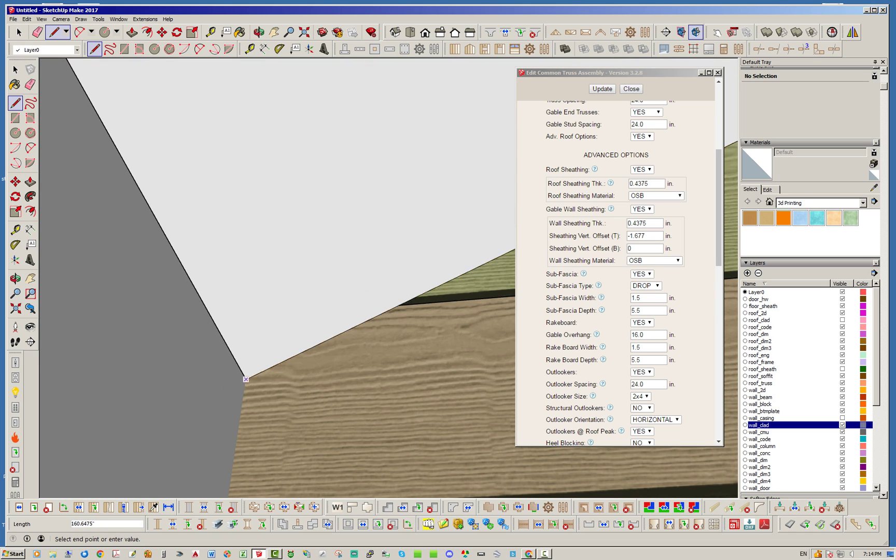
{"action": "scroll", "coordinate": [260, 380], "scroll_direction": "up", "scroll_amount": 2}
{"action": "middle_click_drag", "start_coordinate": [260, 380], "coordinate": [235, 383]}
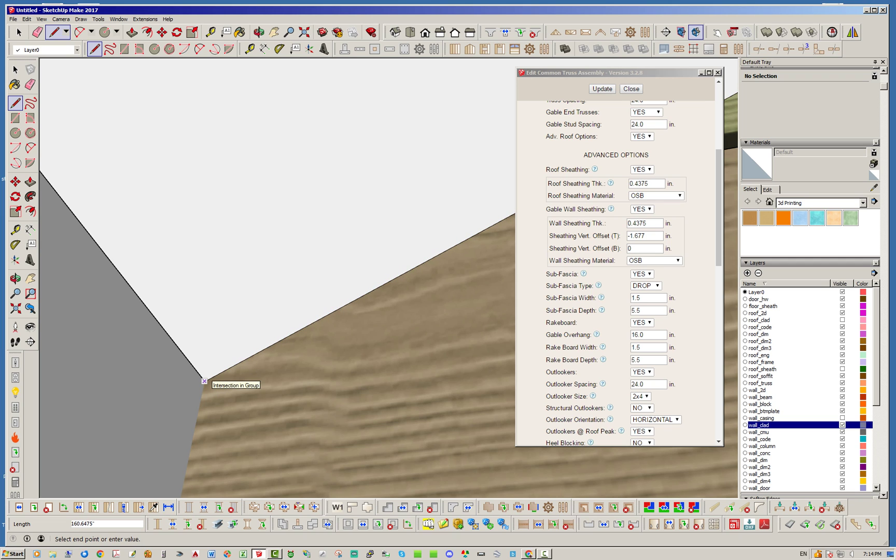
{"action": "left_click", "coordinate": [204, 381]}
{"action": "key", "text": "space"}
Draw a vertical line about 6.57 in. long from the soffit's inner edge up to the gable truss's top edge beside the lowest outlooker.
{"action": "middle_click_drag", "start_coordinate": [218, 381], "coordinate": [241, 422]}
{"action": "scroll", "coordinate": [291, 397], "scroll_direction": "down", "scroll_amount": 6}
{"action": "middle_click_drag", "start_coordinate": [290, 396], "coordinate": [278, 477]}
{"action": "left_click", "coordinate": [95, 49]}
{"action": "middle_click_drag", "start_coordinate": [249, 321], "coordinate": [233, 249]}
{"action": "middle_click_drag", "start_coordinate": [363, 223], "coordinate": [353, 257]}
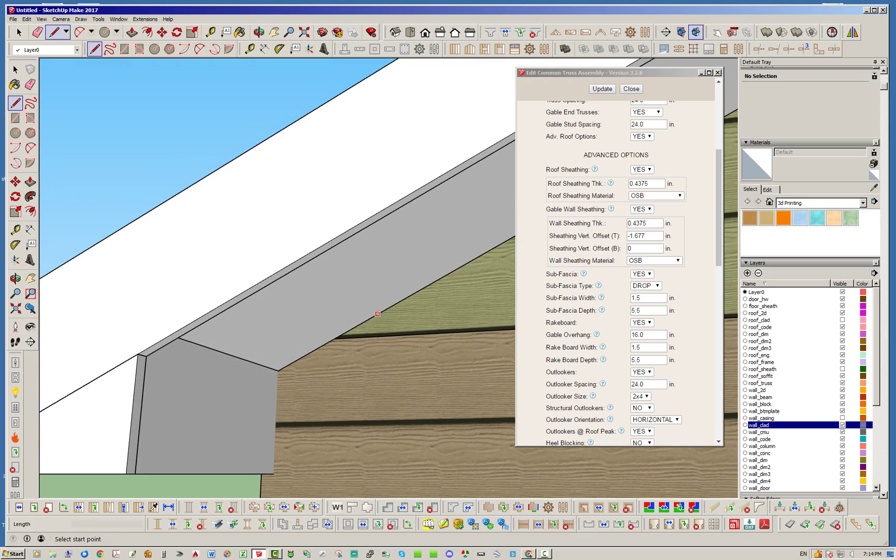
{"action": "left_click", "coordinate": [380, 312]}
{"action": "middle_click_drag", "start_coordinate": [355, 260], "coordinate": [345, 394]}
{"action": "middle_click_drag", "start_coordinate": [363, 298], "coordinate": [401, 333]}
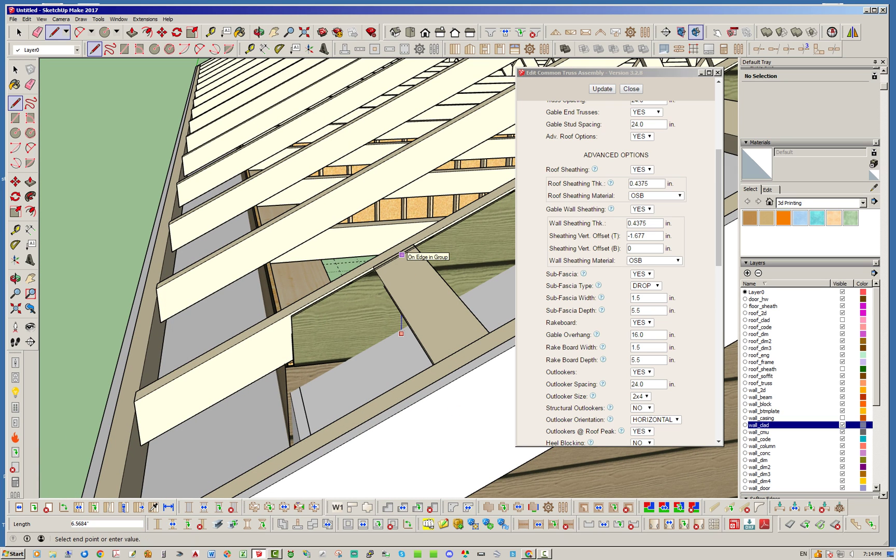
{"action": "key", "text": "Escape"}
{"action": "scroll", "coordinate": [293, 342], "scroll_direction": "down", "scroll_amount": 2}
Draw another vertical line about 6.57 in. long from the soffit's inner edge to the gable truss's top edge, in the open bay between outlookers.
{"action": "middle_click_drag", "start_coordinate": [462, 366], "coordinate": [316, 238]}
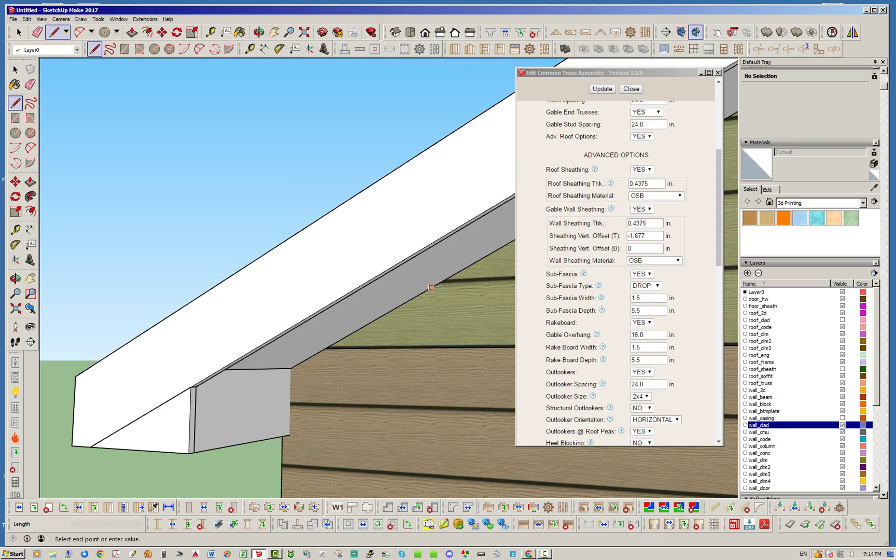
{"action": "left_click", "coordinate": [431, 287]}
{"action": "middle_click_drag", "start_coordinate": [431, 287], "coordinate": [437, 308]}
{"action": "middle_click_drag", "start_coordinate": [425, 241], "coordinate": [445, 196]}
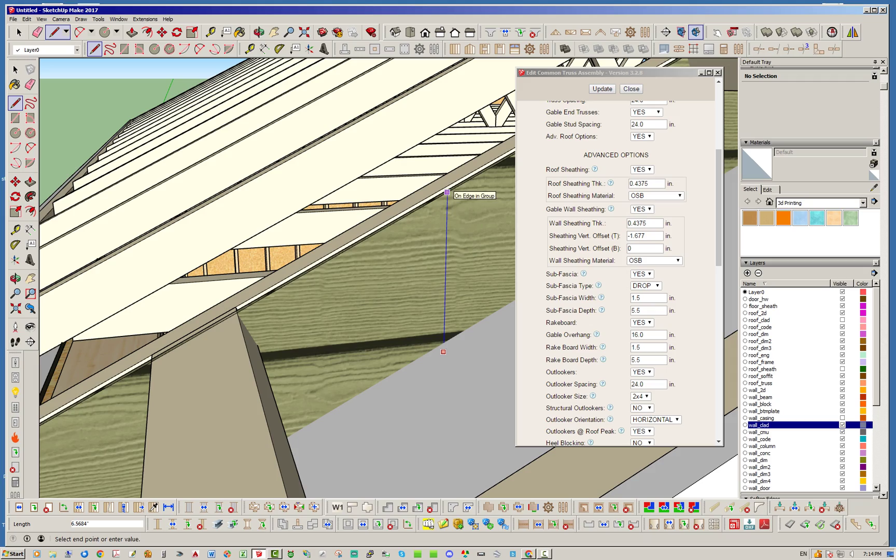
{"action": "left_click", "coordinate": [447, 193]}
{"action": "key", "text": "space"}
Measure the length of the vertical line between the outlookers.
{"action": "middle_click_drag", "start_coordinate": [447, 200], "coordinate": [353, 207]}
{"action": "scroll", "coordinate": [332, 233], "scroll_direction": "down", "scroll_amount": 4}
{"action": "middle_click_drag", "start_coordinate": [249, 280], "coordinate": [305, 415]}
{"action": "scroll", "coordinate": [337, 291], "scroll_direction": "up", "scroll_amount": 4}
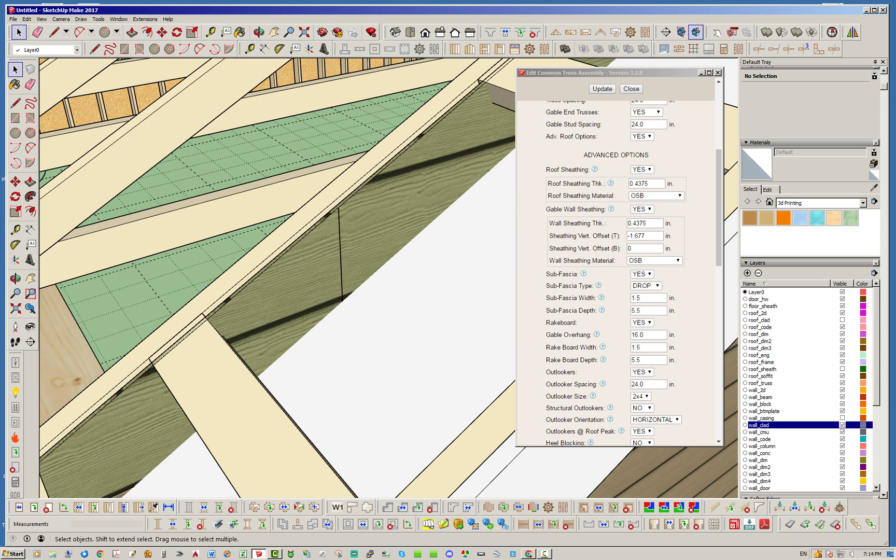
{"action": "left_click", "coordinate": [340, 255]}
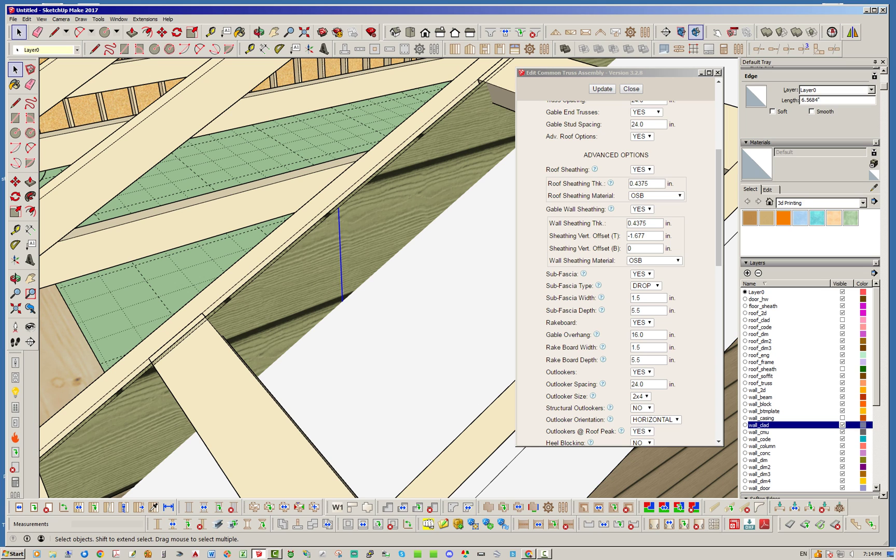
Set the cladding's vertical offset (T) to -6.568 in., update the truss assembly, and finish editing it.
{"action": "left_click_drag", "start_coordinate": [617, 73], "coordinate": [608, 82]}
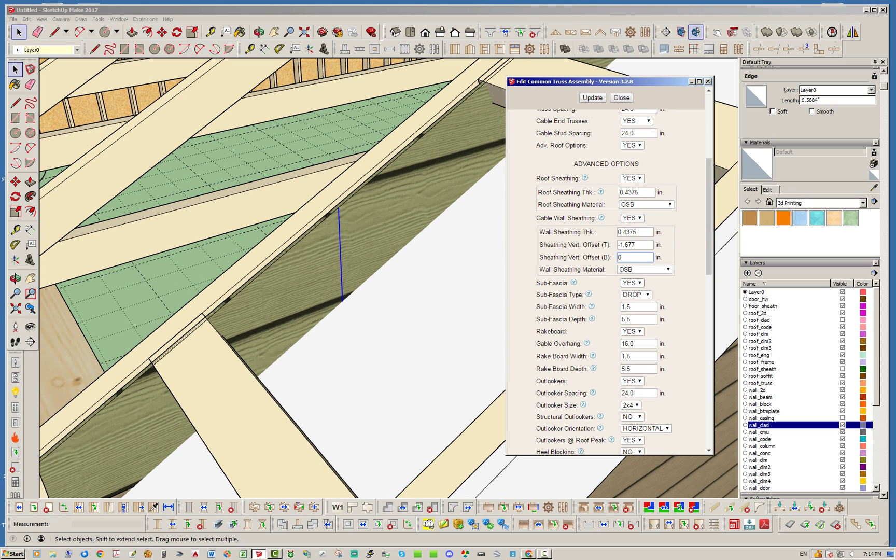
{"action": "scroll", "coordinate": [606, 280], "scroll_direction": "down", "scroll_amount": 5}
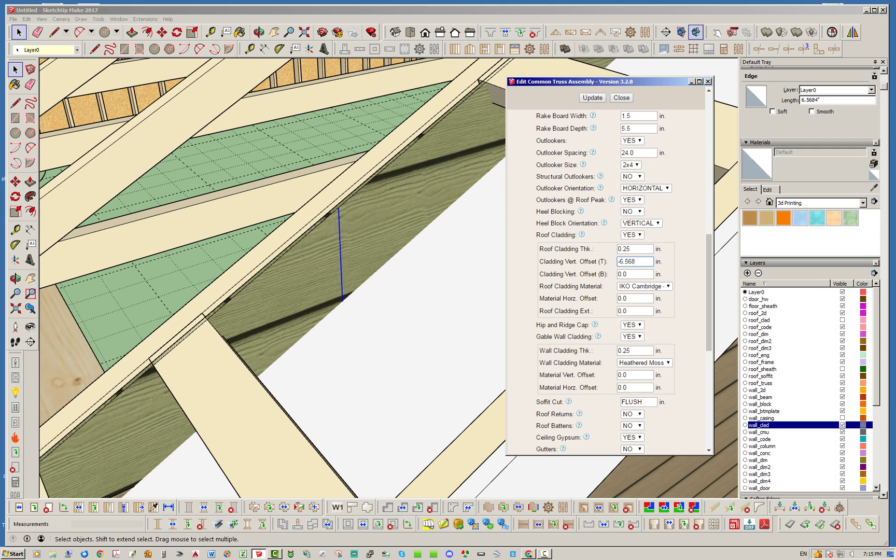
{"action": "key", "text": "Return"}
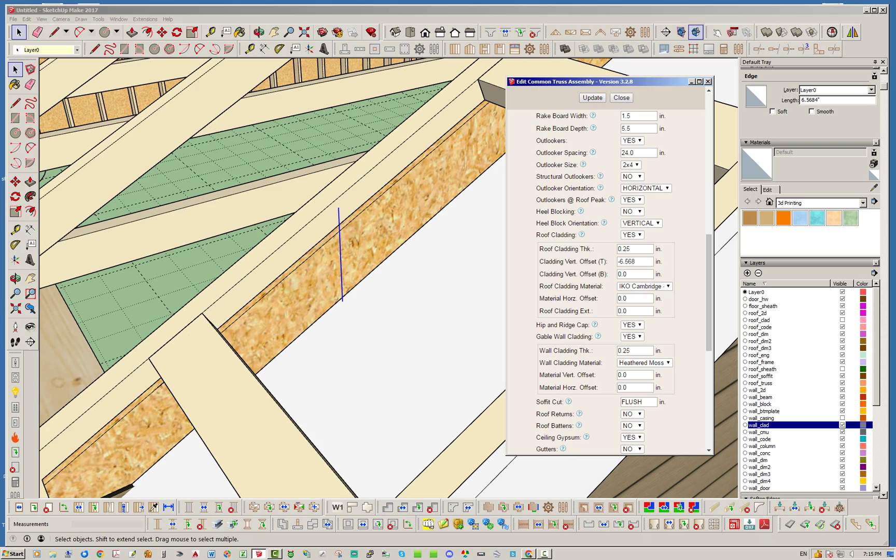
{"action": "left_click", "coordinate": [621, 98]}
Delete the two temporary vertical lines on the gable beside the outlookers.
{"action": "middle_click_drag", "start_coordinate": [363, 270], "coordinate": [358, 331]}
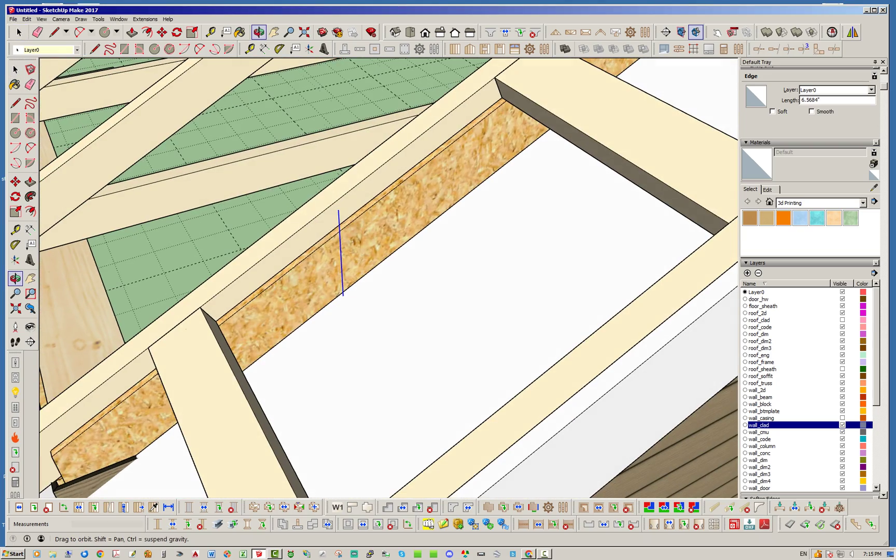
{"action": "key", "text": "Delete"}
{"action": "middle_click_drag", "start_coordinate": [342, 269], "coordinate": [417, 174]}
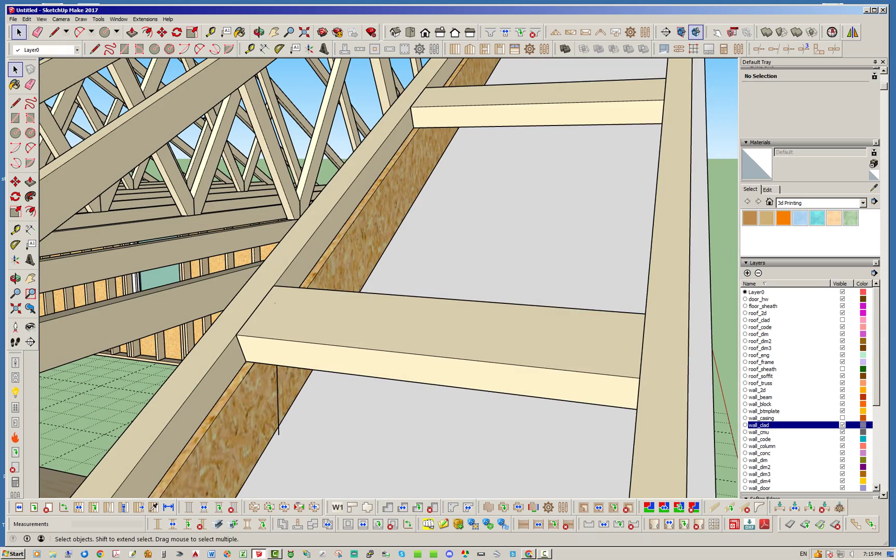
{"action": "key", "text": "Delete"}
Place a section plane on the long front wall that contains the door and window.
{"action": "middle_click_drag", "start_coordinate": [278, 397], "coordinate": [402, 376]}
{"action": "scroll", "coordinate": [367, 329], "scroll_direction": "down", "scroll_amount": 4}
{"action": "scroll", "coordinate": [368, 278], "scroll_direction": "up", "scroll_amount": 3}
{"action": "scroll", "coordinate": [358, 282], "scroll_direction": "down", "scroll_amount": 3}
{"action": "scroll", "coordinate": [362, 262], "scroll_direction": "down", "scroll_amount": 2}
{"action": "left_click", "coordinate": [665, 32]}
{"action": "scroll", "coordinate": [390, 265], "scroll_direction": "down", "scroll_amount": 3}
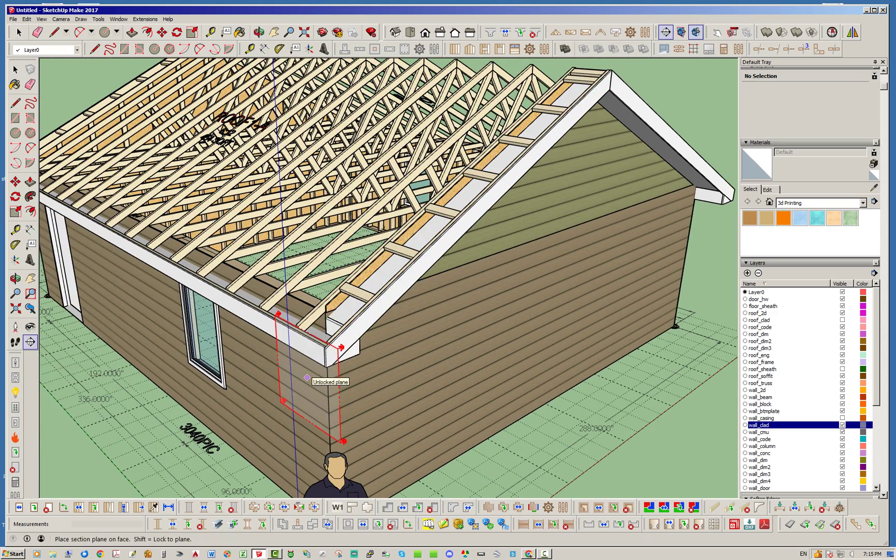
{"action": "left_click", "coordinate": [311, 372]}
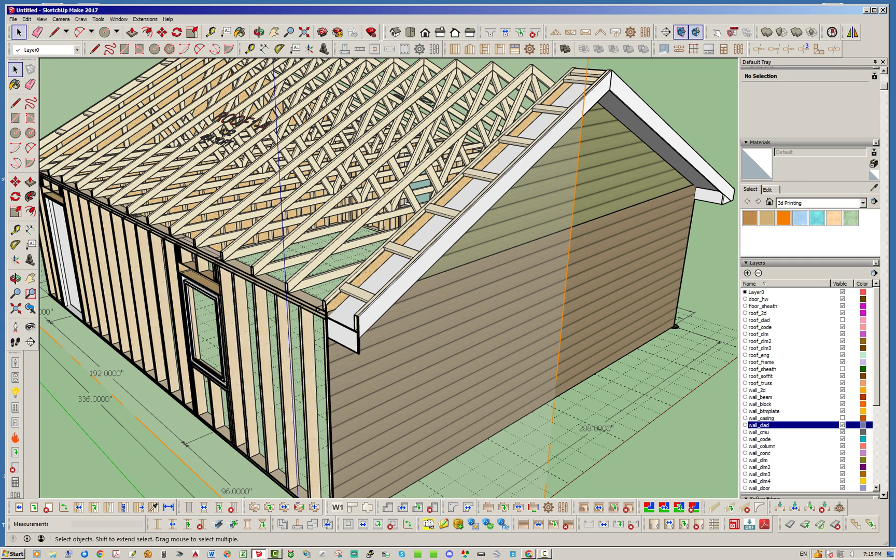
Move the section plane about 76.5 in. into the building along the red axis so it cuts through the gable end and trusses.
{"action": "left_click", "coordinate": [161, 32]}
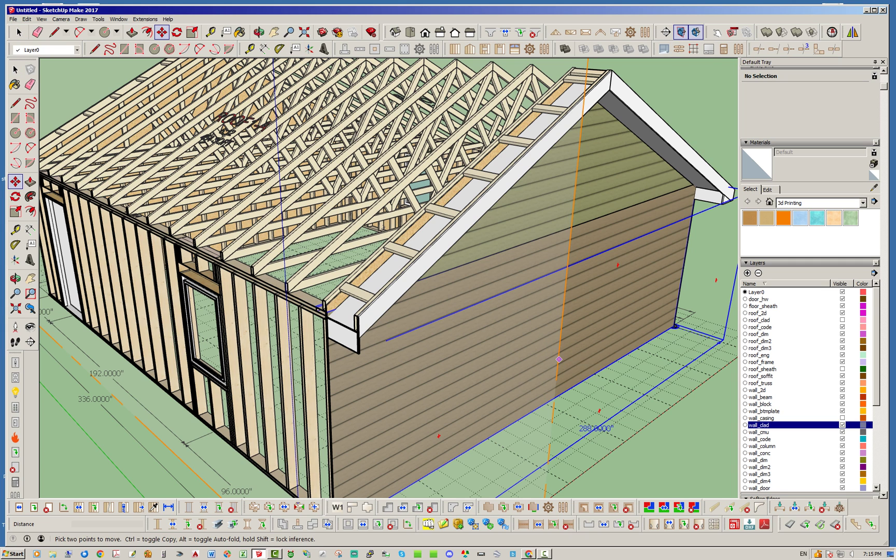
{"action": "scroll", "coordinate": [449, 255], "scroll_direction": "down", "scroll_amount": 4}
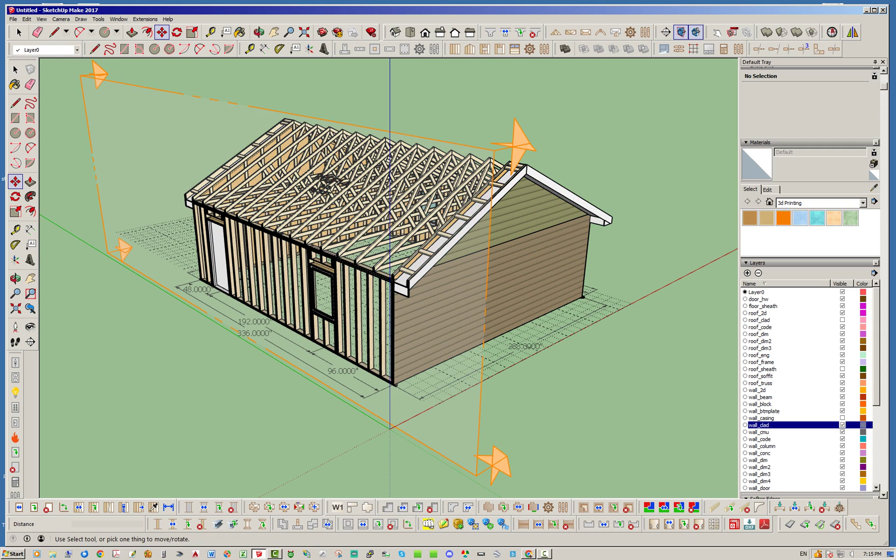
{"action": "left_click", "coordinate": [464, 425]}
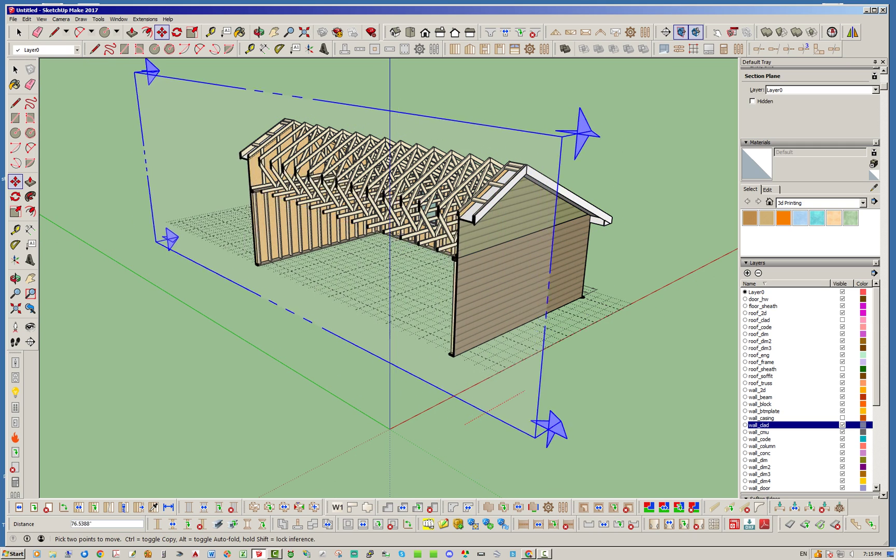
{"action": "left_click", "coordinate": [531, 388]}
Examine the cut gable end, checking how the sheathing and cladding top edges meet the outlookers and rake soffit.
{"action": "scroll", "coordinate": [468, 210], "scroll_direction": "up", "scroll_amount": 10}
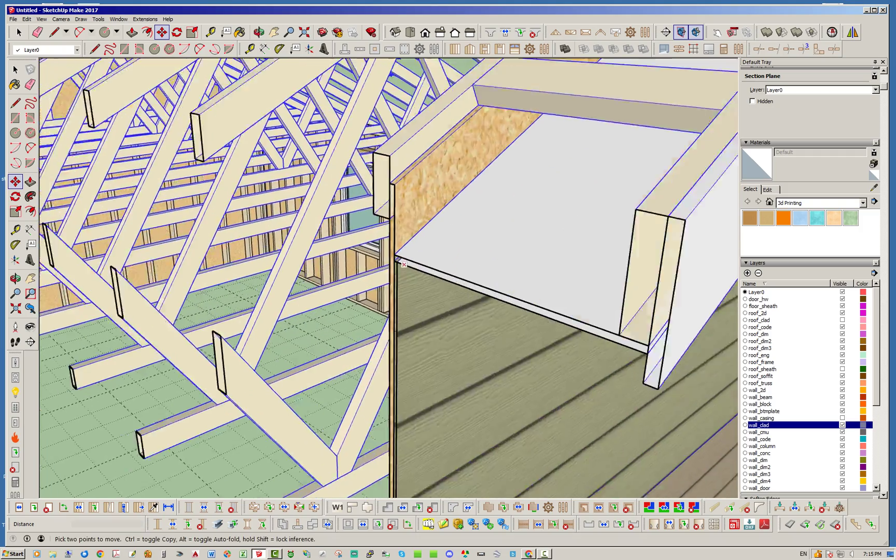
{"action": "key", "text": "space"}
{"action": "middle_click_drag", "start_coordinate": [397, 353], "coordinate": [479, 221]}
{"action": "middle_click_drag", "start_coordinate": [435, 244], "coordinate": [306, 353]}
{"action": "scroll", "coordinate": [430, 248], "scroll_direction": "up", "scroll_amount": 5}
{"action": "scroll", "coordinate": [370, 332], "scroll_direction": "down", "scroll_amount": 6}
{"action": "scroll", "coordinate": [372, 306], "scroll_direction": "up", "scroll_amount": 8}
{"action": "scroll", "coordinate": [388, 316], "scroll_direction": "down", "scroll_amount": 7}
{"action": "scroll", "coordinate": [382, 262], "scroll_direction": "down", "scroll_amount": 9}
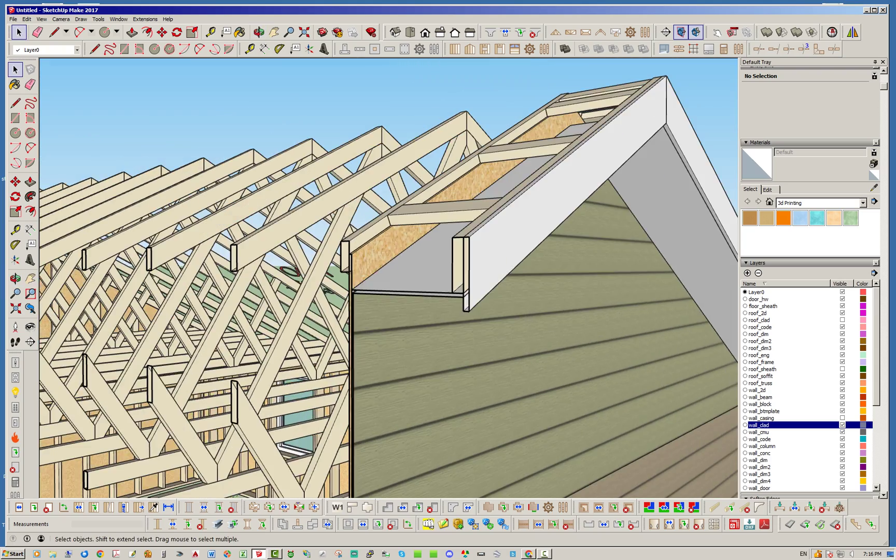
{"action": "middle_click_drag", "start_coordinate": [381, 262], "coordinate": [385, 298]}
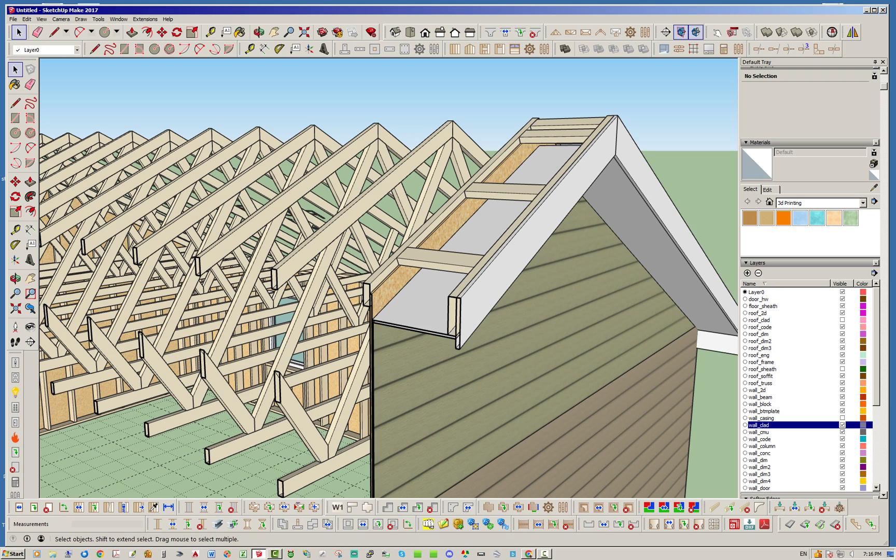
{"action": "left_click", "coordinate": [372, 332]}
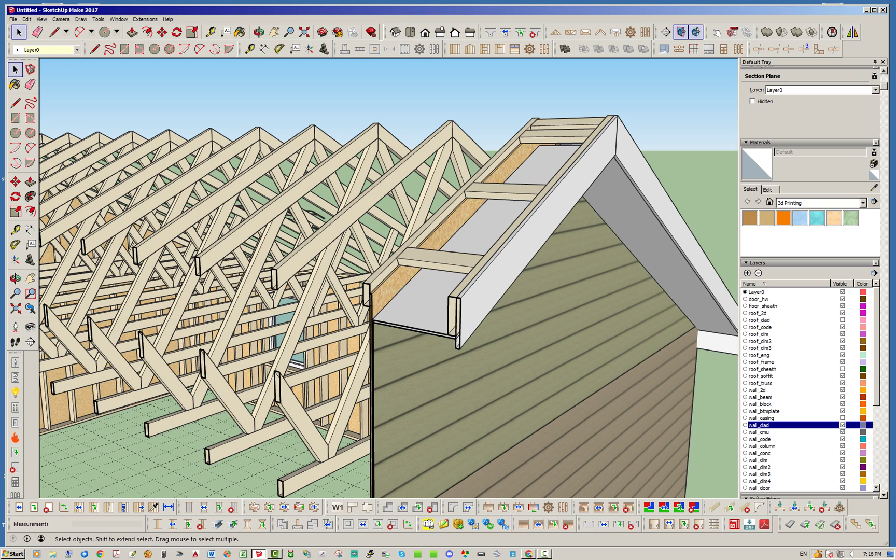
{"action": "middle_click_drag", "start_coordinate": [376, 321], "coordinate": [421, 306]}
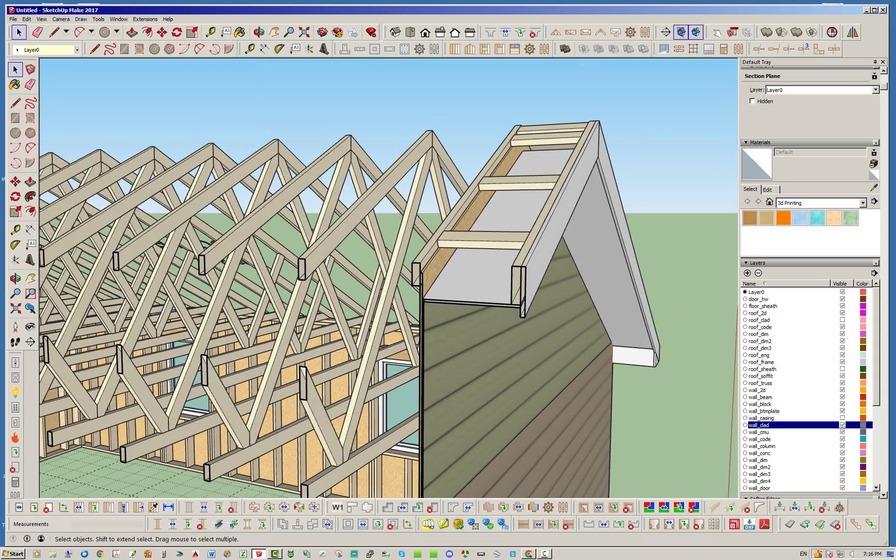
{"action": "scroll", "coordinate": [421, 306], "scroll_direction": "down", "scroll_amount": 5}
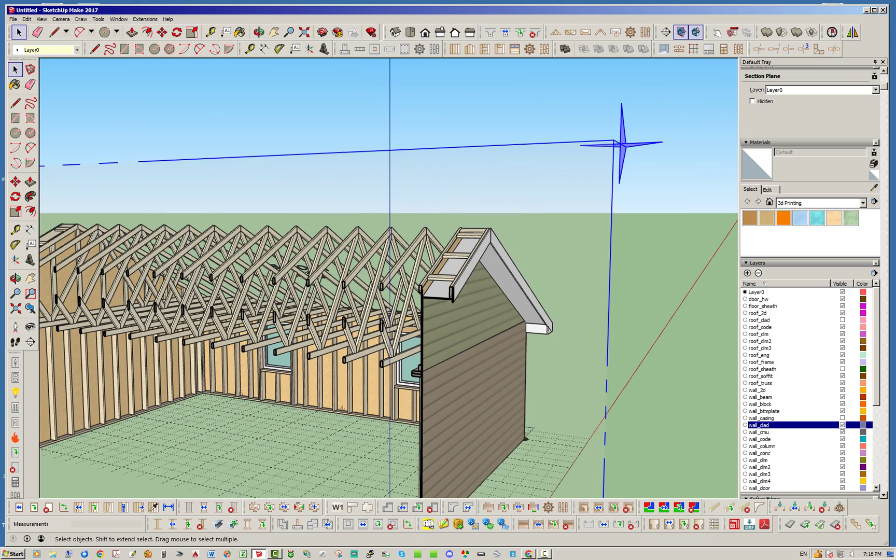
{"action": "left_click", "coordinate": [363, 197]}
Delete the section plane cutting through the building.
{"action": "middle_click_drag", "start_coordinate": [363, 207], "coordinate": [353, 228]}
{"action": "middle_click_drag", "start_coordinate": [596, 249], "coordinate": [570, 348]}
{"action": "scroll", "coordinate": [570, 347], "scroll_direction": "down", "scroll_amount": 5}
{"action": "middle_click_drag", "start_coordinate": [301, 352], "coordinate": [378, 358]}
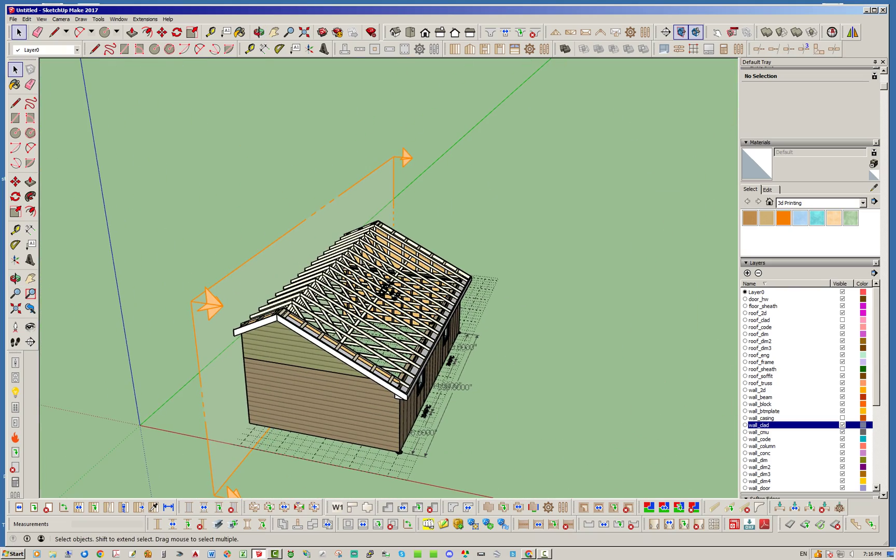
{"action": "left_click", "coordinate": [259, 253]}
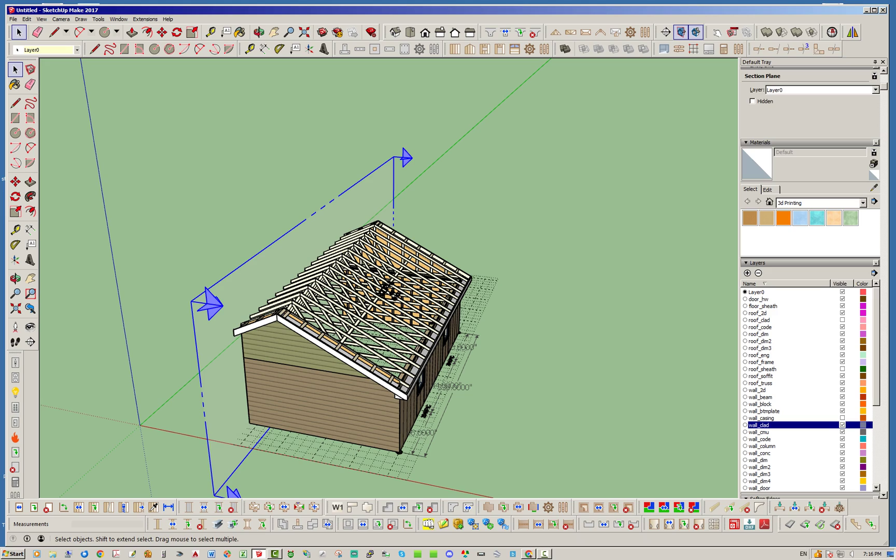
{"action": "key", "text": "Delete"}
Inspect the whole truss roof, including the outlookers, rake soffit and gable cladding at the eave corner.
{"action": "middle_click_drag", "start_coordinate": [301, 332], "coordinate": [467, 285]}
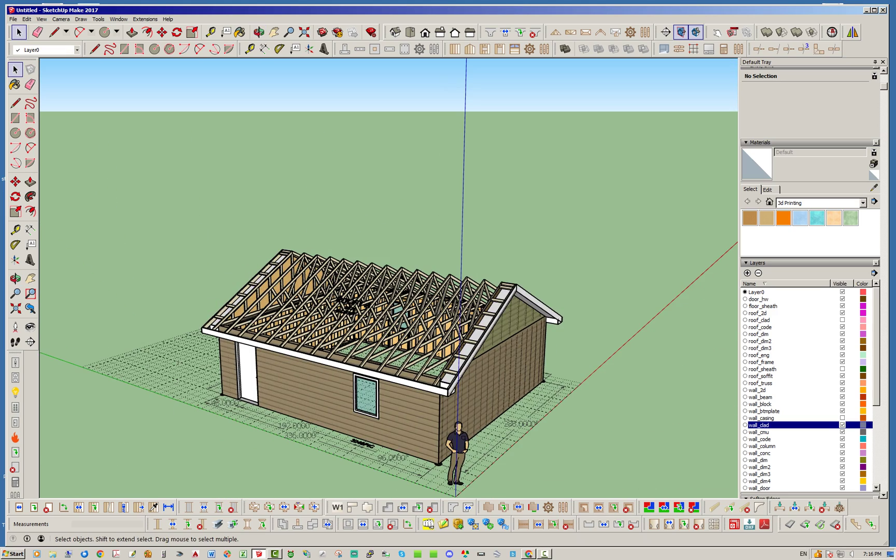
{"action": "scroll", "coordinate": [367, 383], "scroll_direction": "up", "scroll_amount": 3}
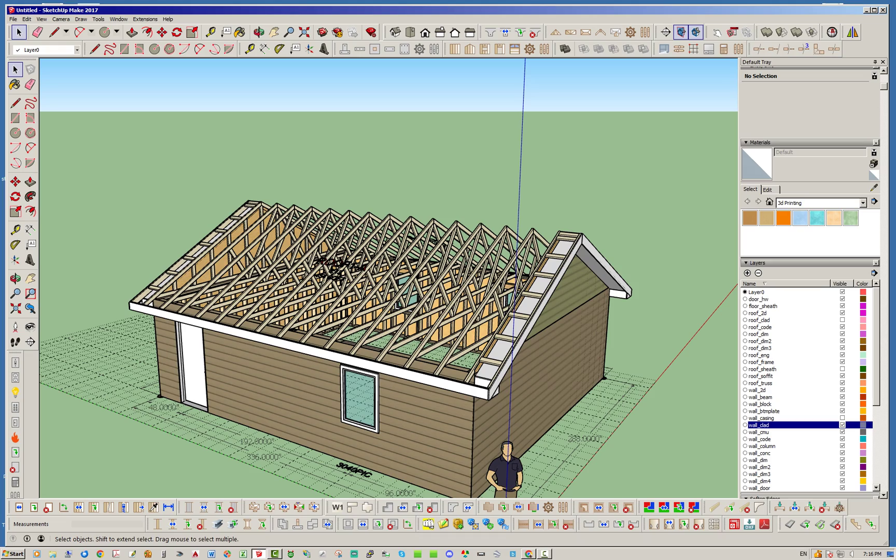
{"action": "scroll", "coordinate": [409, 340], "scroll_direction": "down", "scroll_amount": 2}
{"action": "scroll", "coordinate": [500, 368], "scroll_direction": "up", "scroll_amount": 7}
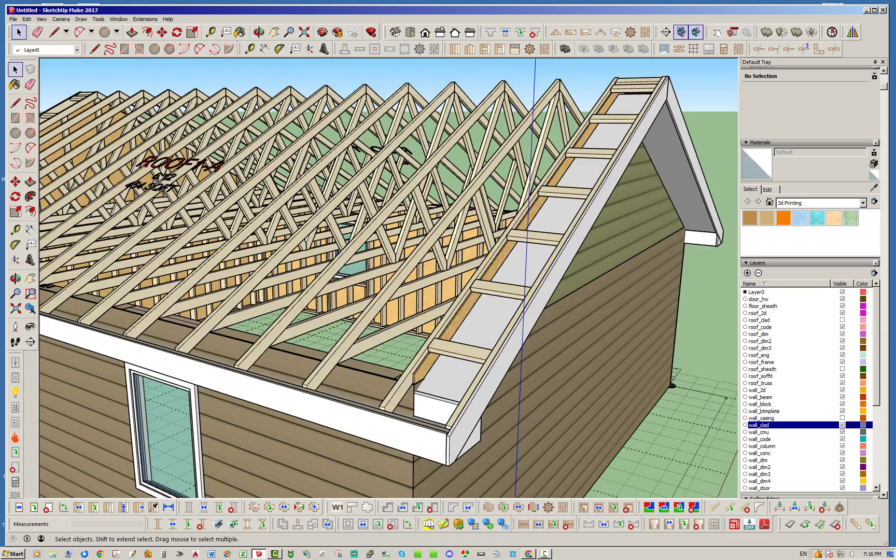
{"action": "scroll", "coordinate": [405, 374], "scroll_direction": "up", "scroll_amount": 2}
{"action": "middle_click_drag", "start_coordinate": [404, 373], "coordinate": [340, 387]}
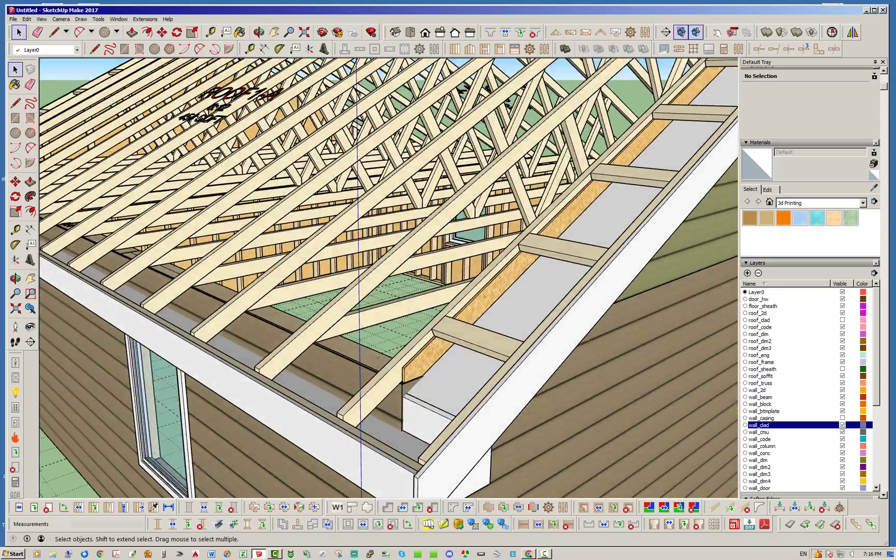
{"action": "scroll", "coordinate": [298, 414], "scroll_direction": "down", "scroll_amount": 5}
{"action": "middle_click_drag", "start_coordinate": [415, 322], "coordinate": [347, 363]}
{"action": "middle_click_drag", "start_coordinate": [332, 259], "coordinate": [285, 266]}
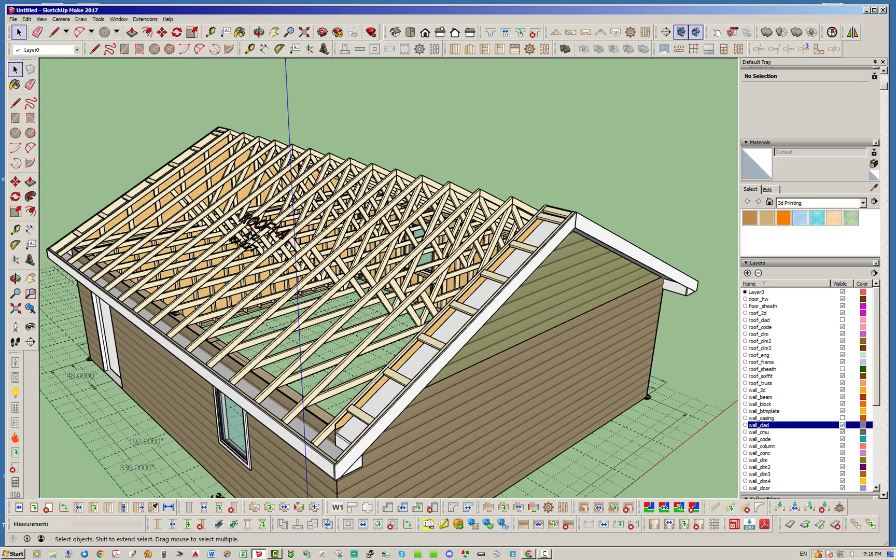
{"action": "scroll", "coordinate": [369, 264], "scroll_direction": "down", "scroll_amount": 3}
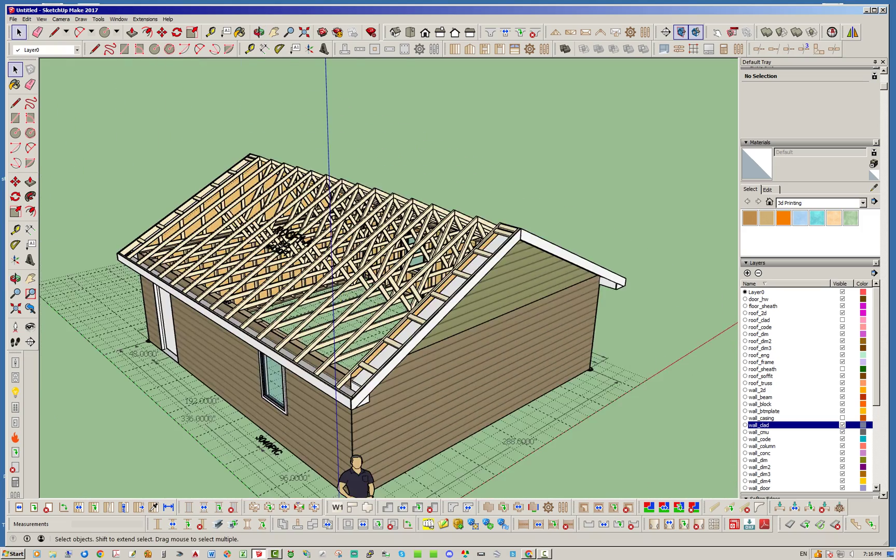
{"action": "mouse_move", "coordinate": [369, 264]}
{"action": "middle_mouse_down"}
{"action": "mouse_move", "coordinate": [441, 295]}
{"action": "mouse_move", "coordinate": [427, 275]}
{"action": "mouse_move", "coordinate": [370, 262]}
{"action": "mouse_move", "coordinate": [381, 262]}
{"action": "middle_mouse_up"}
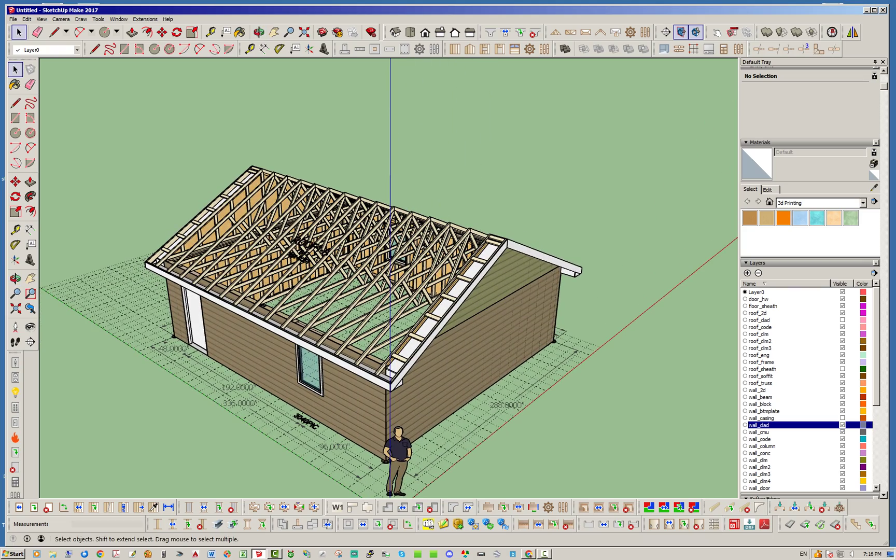